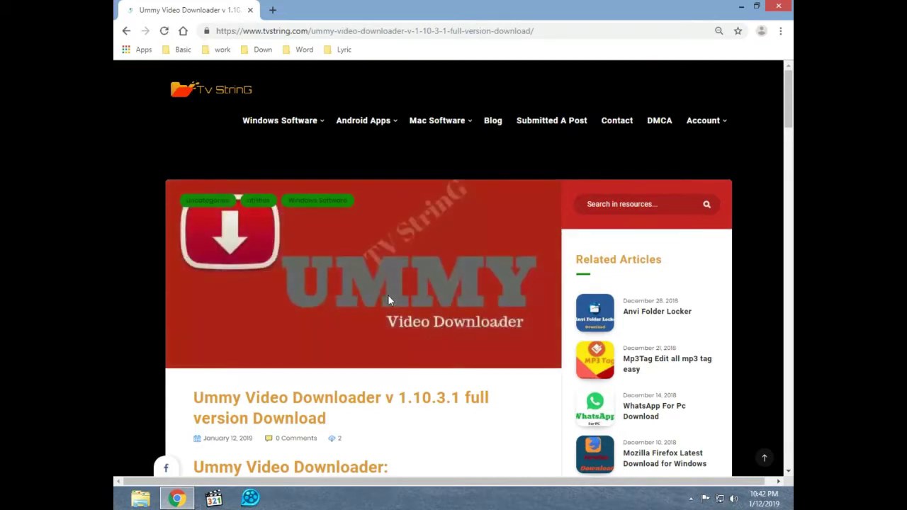
scroll(388, 300, "down", 2)
scroll(388, 301, "down", 10)
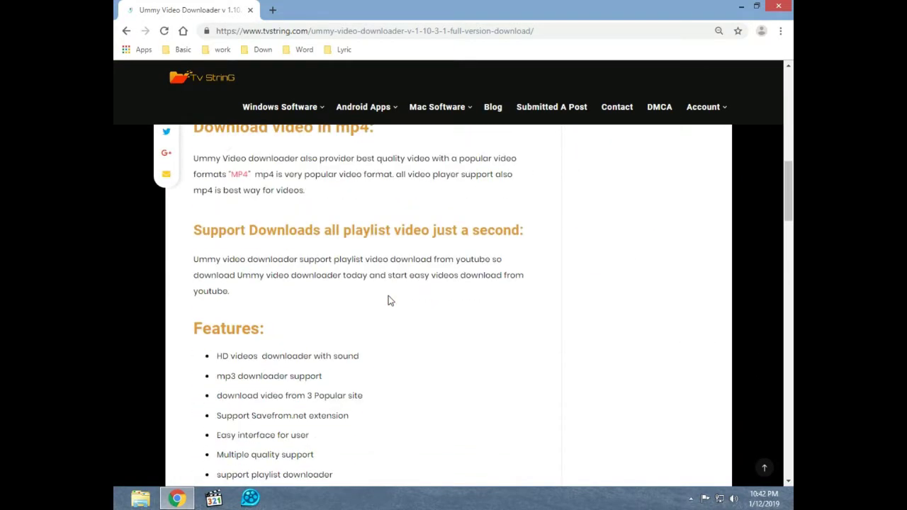
scroll(388, 301, "down", 3)
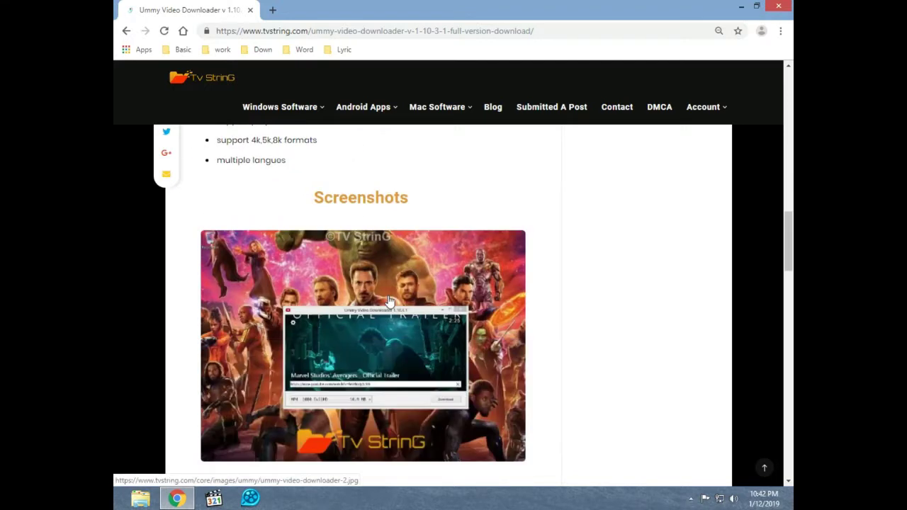
scroll(389, 301, "down", 4)
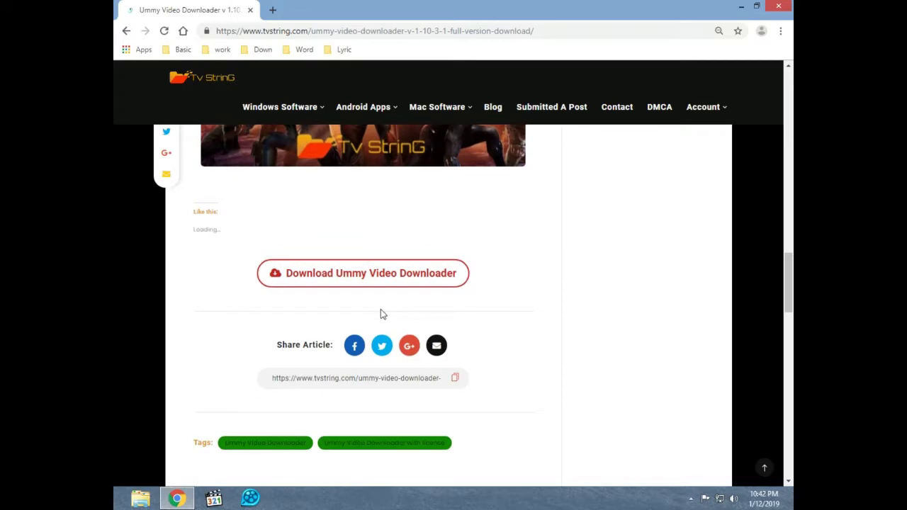
left_click(357, 286)
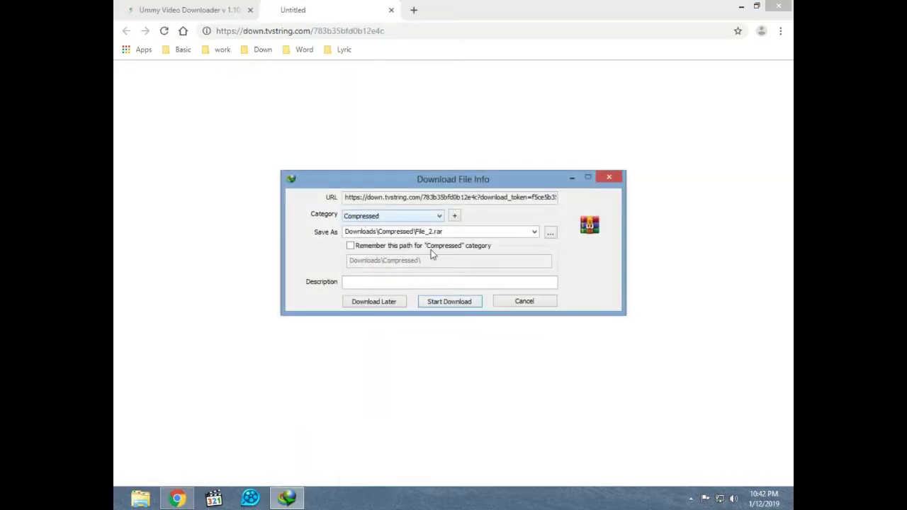
left_click(519, 301)
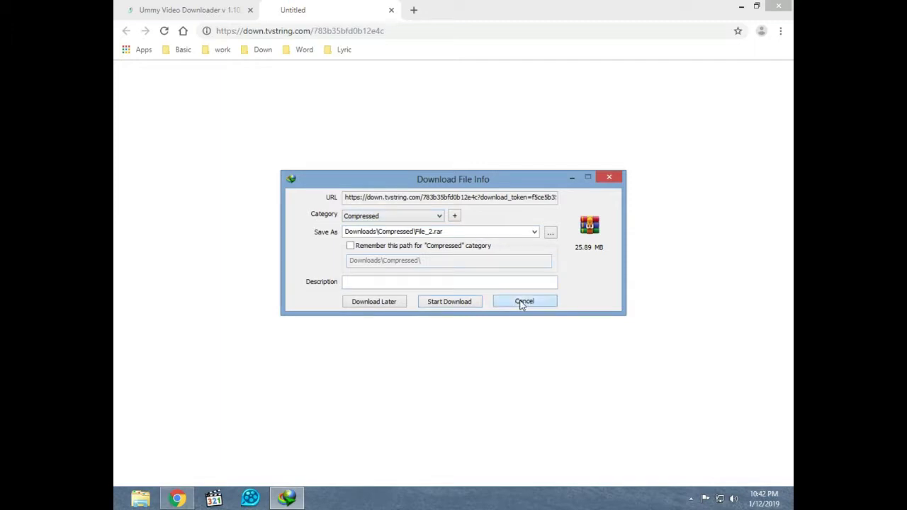
left_click(390, 11)
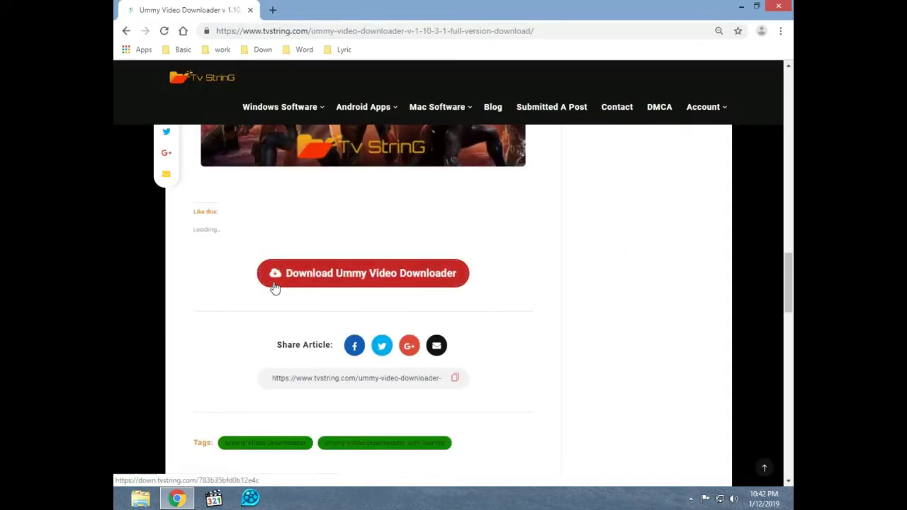
Step: Extract File.rar in place inside the Compressed folder under Downloads using File Explorer
left_click(141, 499)
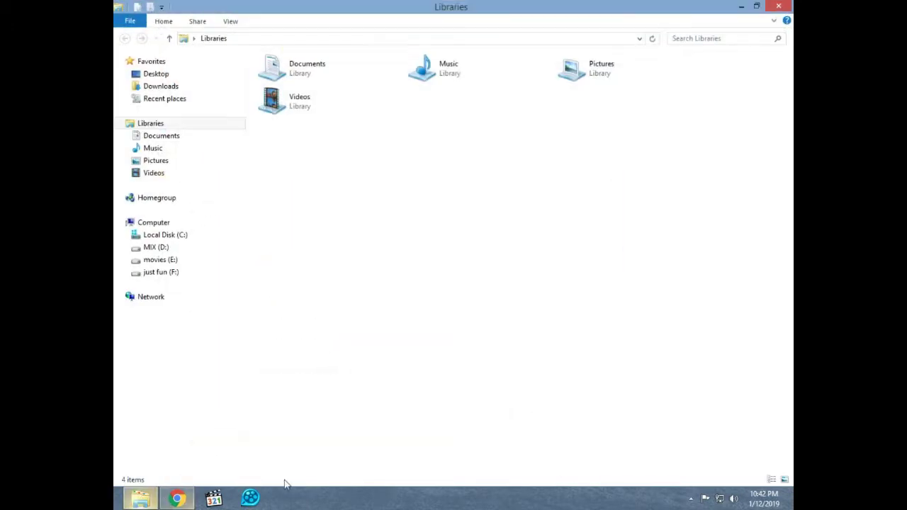
left_click(189, 85)
double_click(486, 85)
left_click(287, 83)
right_click(287, 84)
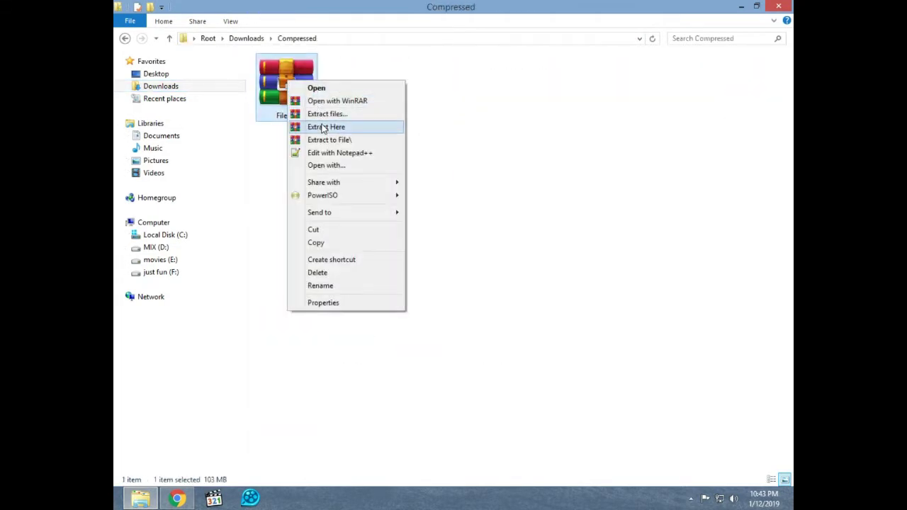
left_click(328, 126)
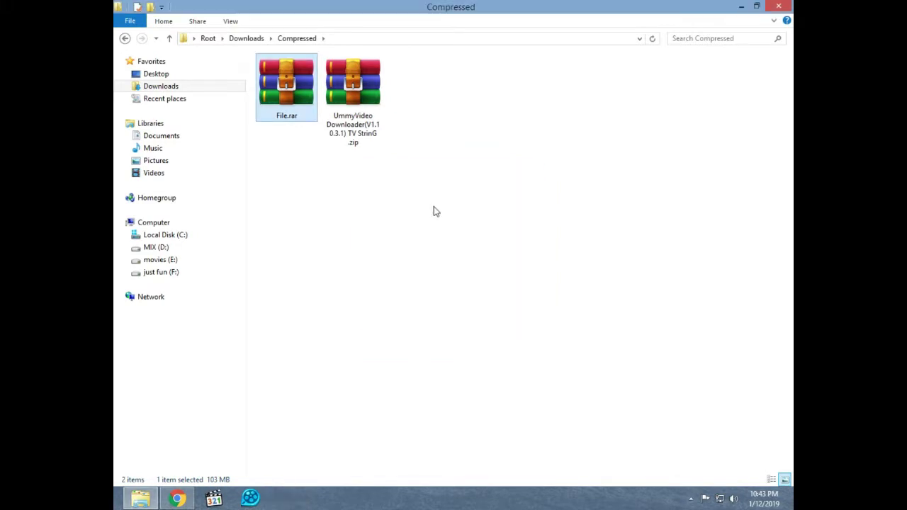
Step: Open the extracted UmmyVideo Downloader zip archive and extract its setup application into the Compressed folder
left_click(431, 200)
double_click(343, 113)
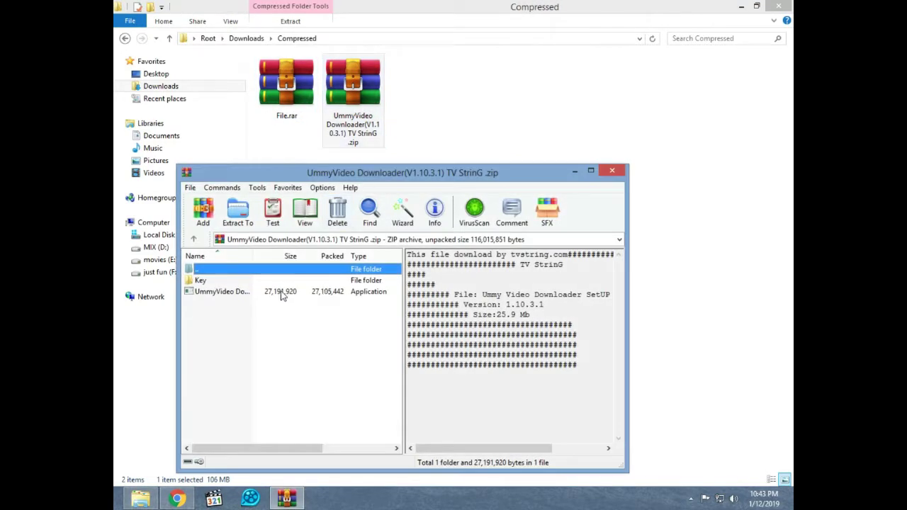
left_click_drag(280, 292, 304, 298)
left_click_drag(469, 154, 471, 156)
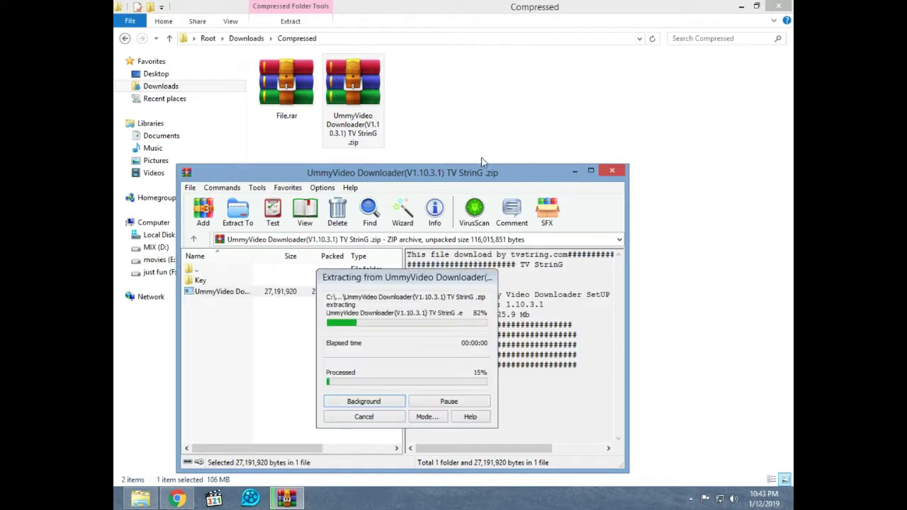
Step: Run the UmmyVideo Downloader setup, accept the license agreement and finish the installation
right_click(353, 111)
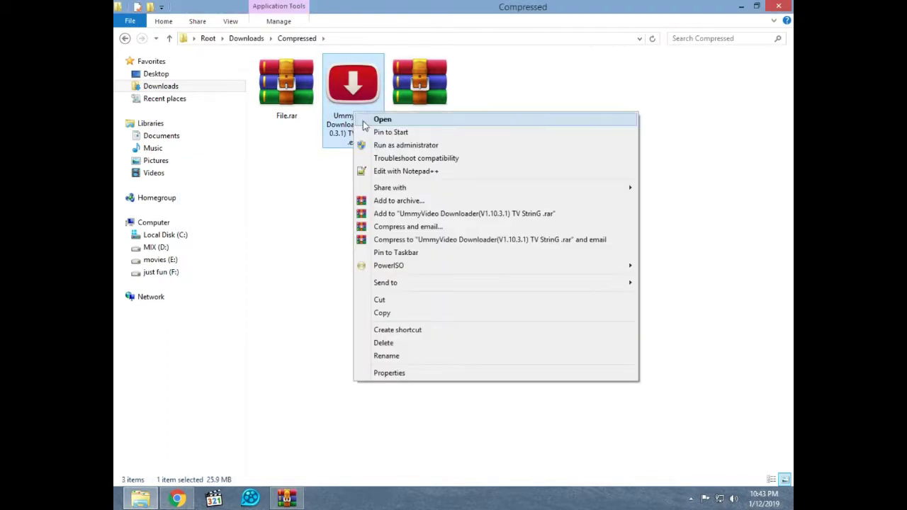
left_click(382, 120)
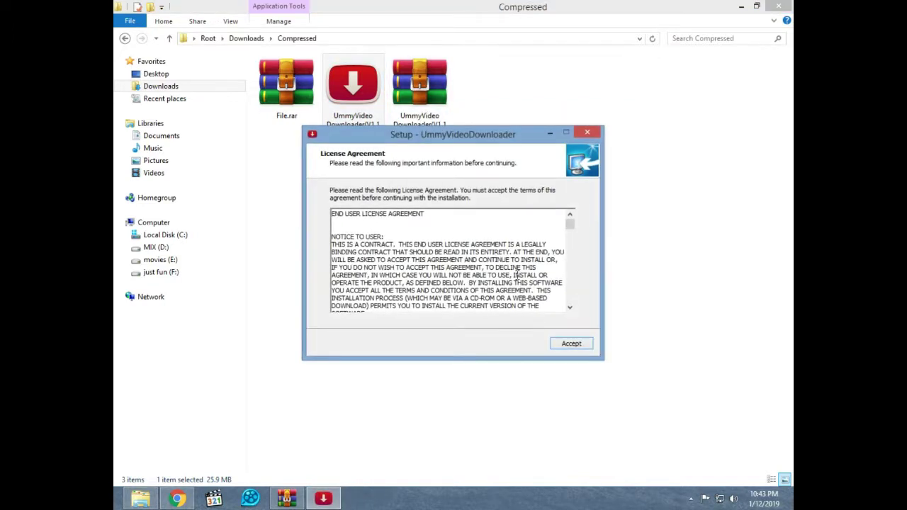
left_click(571, 344)
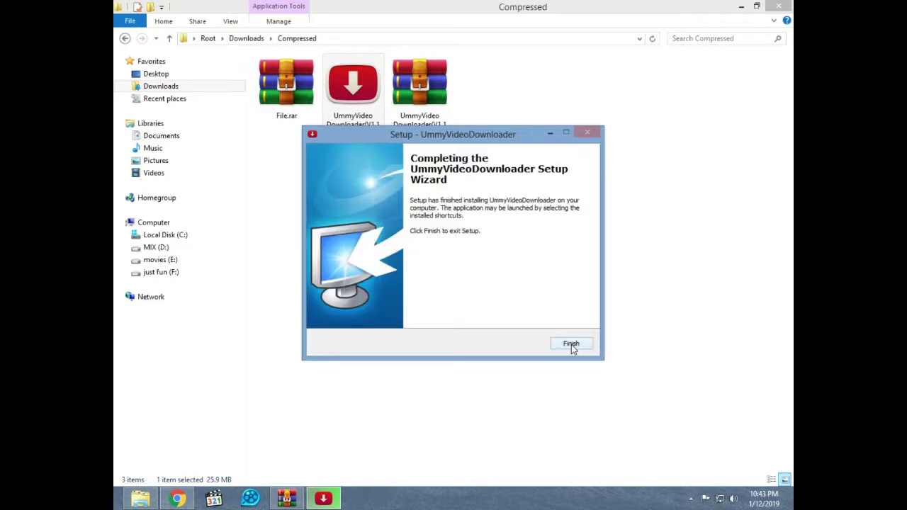
left_click(571, 344)
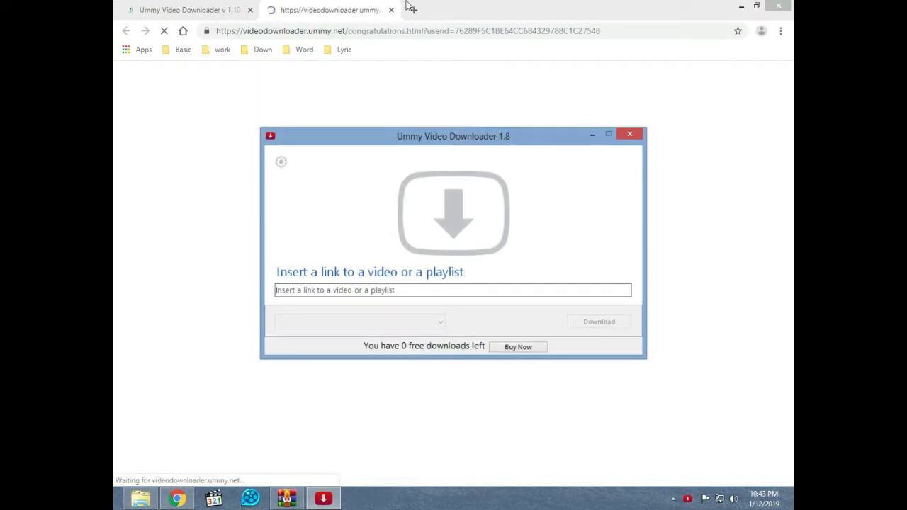
Step: Close the congratulations page in the browser, bring Ummy Video Downloader back to the front and minimize the browser
left_click(394, 10)
left_click(394, 10)
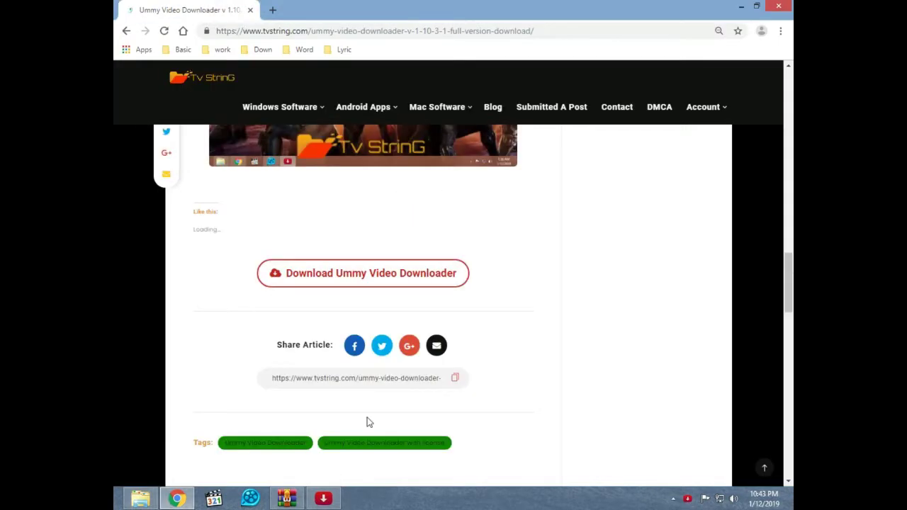
left_click(323, 498)
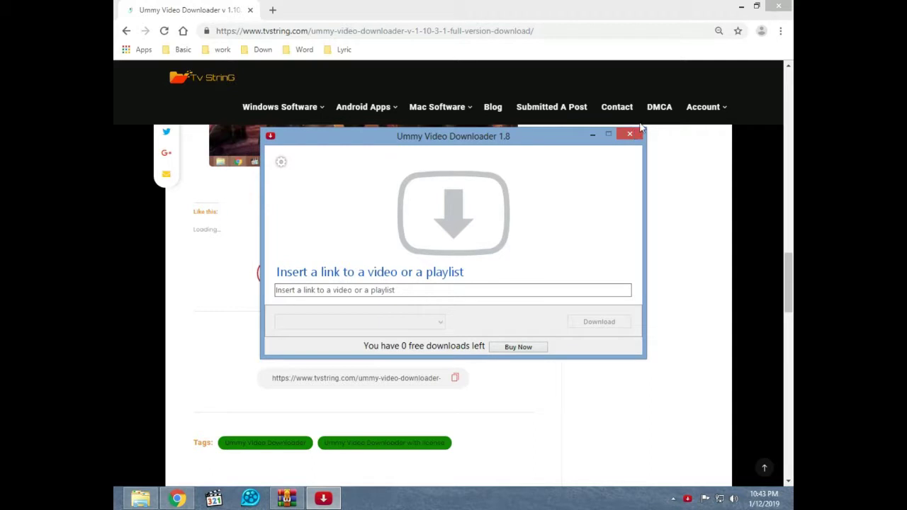
left_click(741, 6)
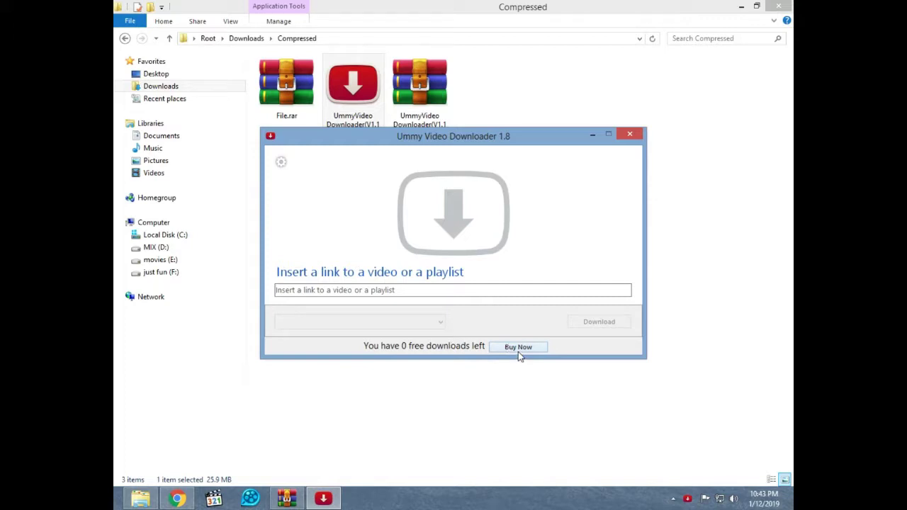
Step: Check the version and registration details in Ummy Video Downloader's About information
left_click(280, 161)
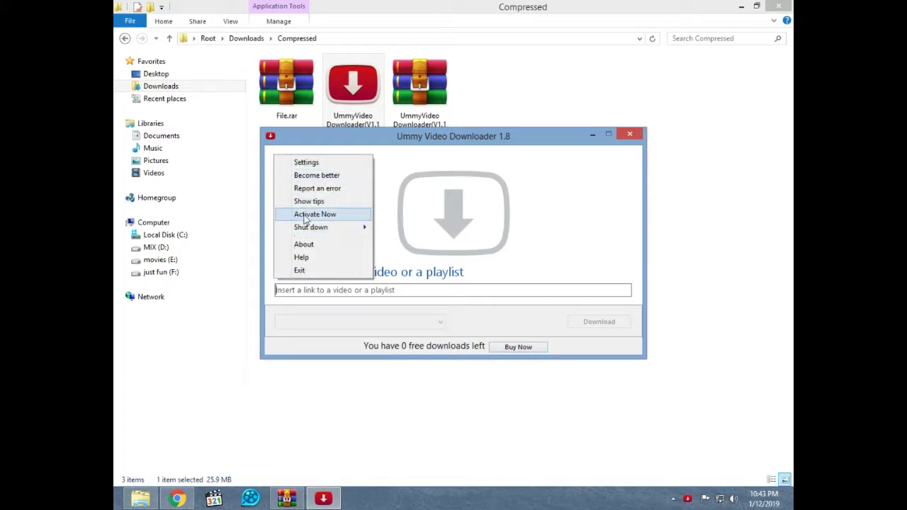
left_click(311, 244)
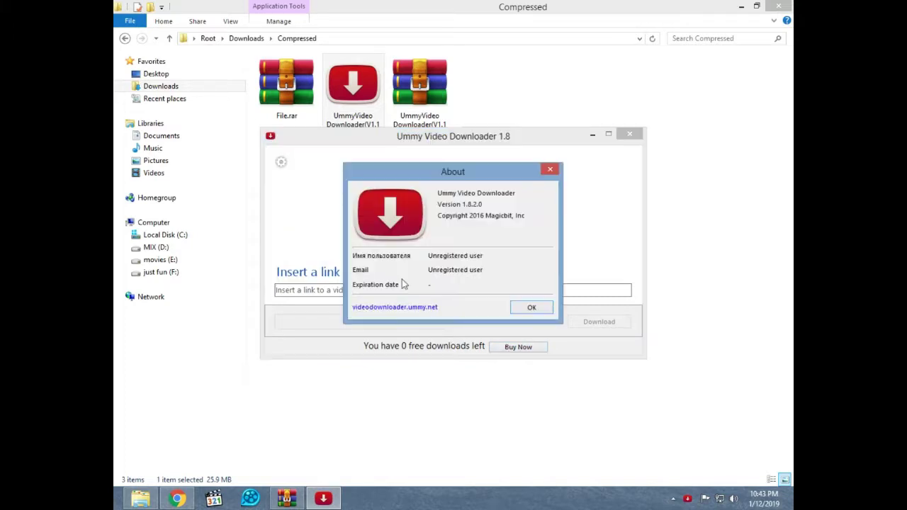
left_click(550, 172)
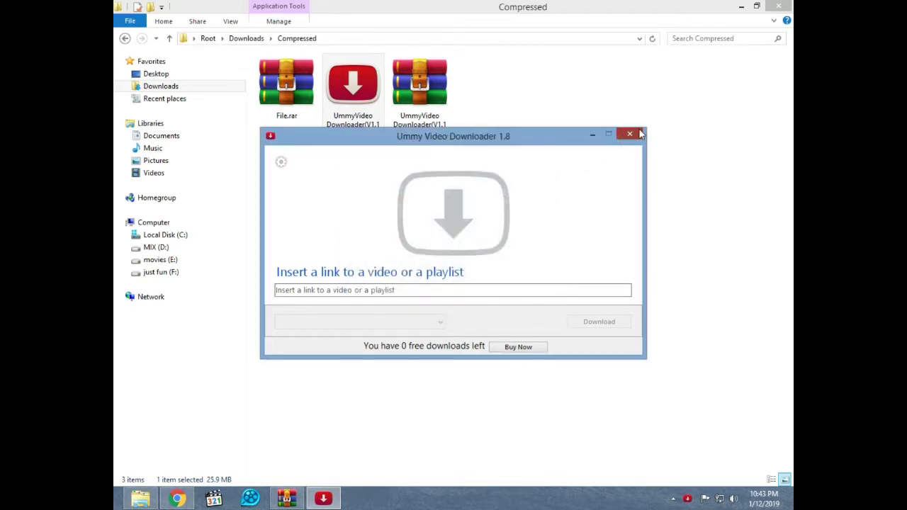
Step: Close Ummy Video Downloader and the archive window, and minimize the Compressed folder window to reach the desktop
left_click(640, 134)
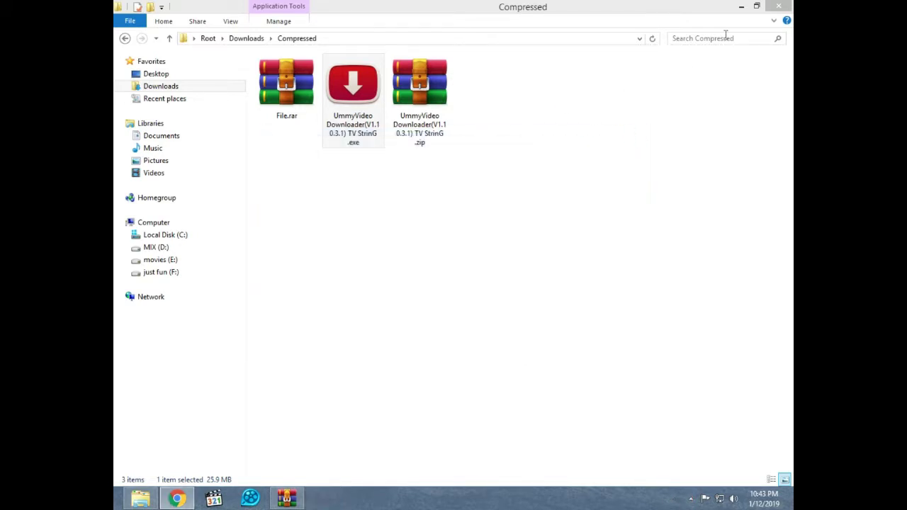
left_click(741, 6)
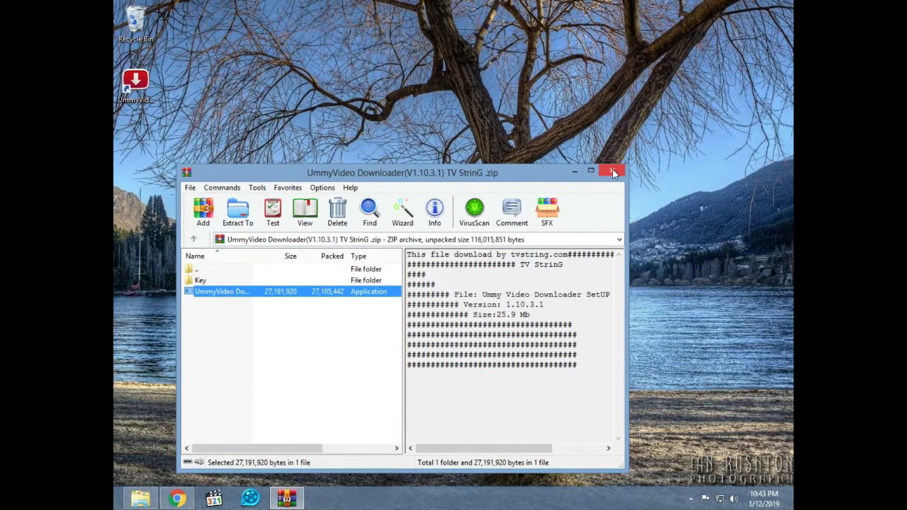
left_click(612, 171)
Step: Open the program's installation folder from the properties of the UmmyVideoDownloader desktop shortcut
right_click(140, 76)
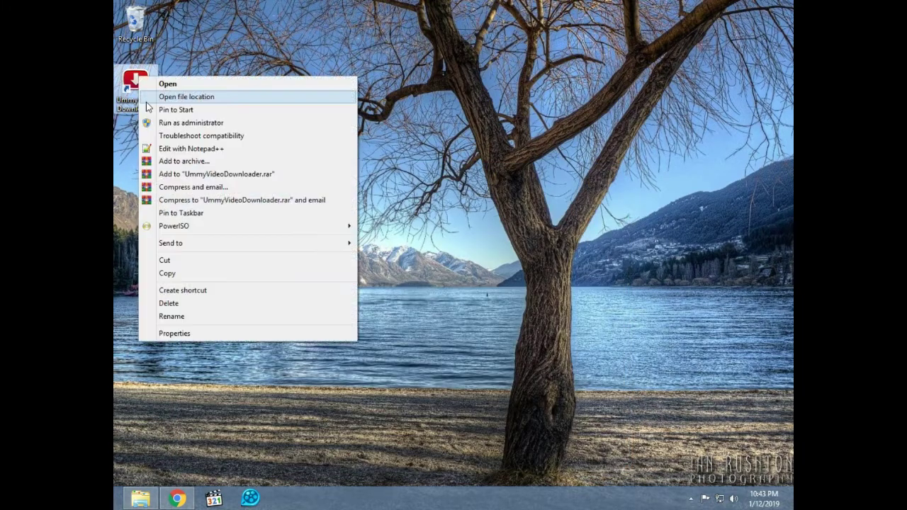
left_click(228, 331)
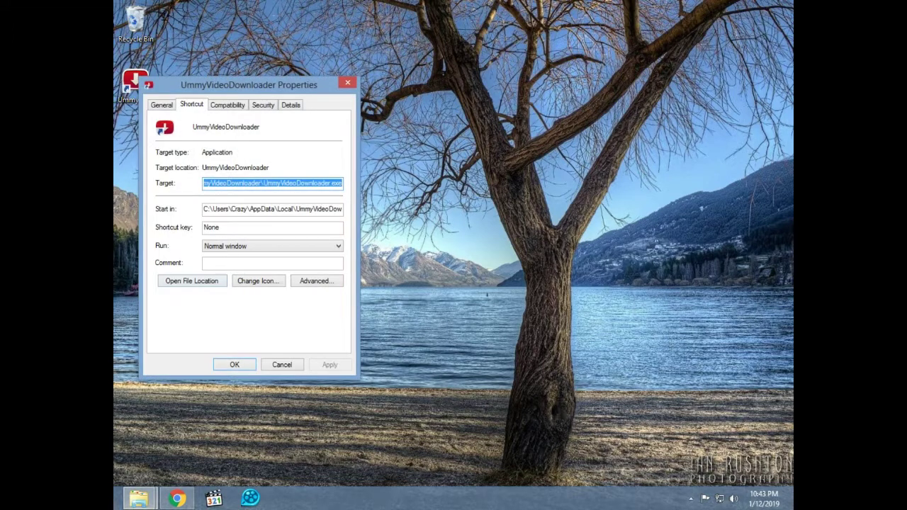
left_click(693, 498)
left_click(558, 316)
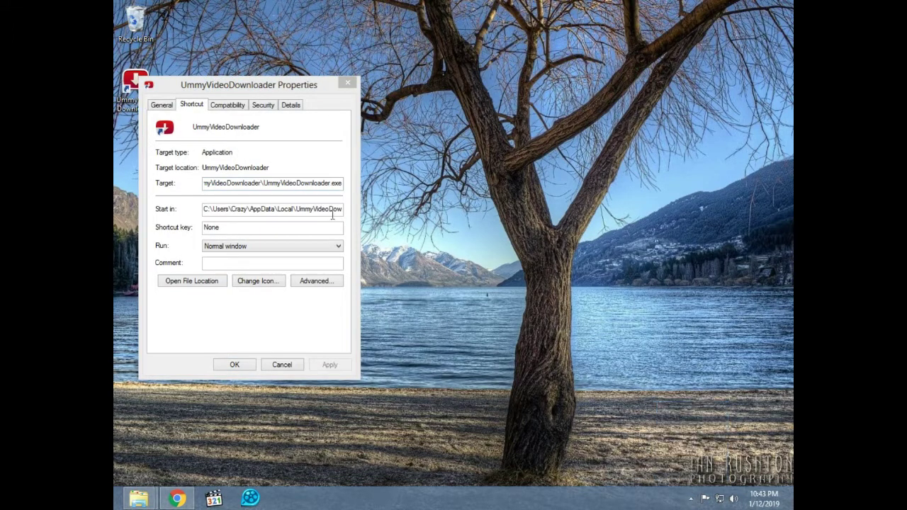
left_click(204, 280)
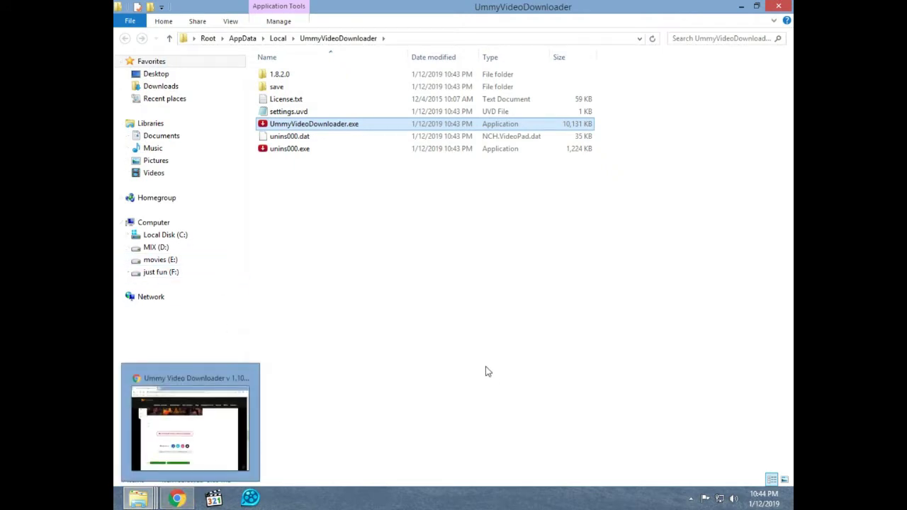
Step: Examine the contents of settings.uvd from the installation folder in Notepad and close the file
right_click(287, 124)
left_click(277, 114)
right_click(281, 112)
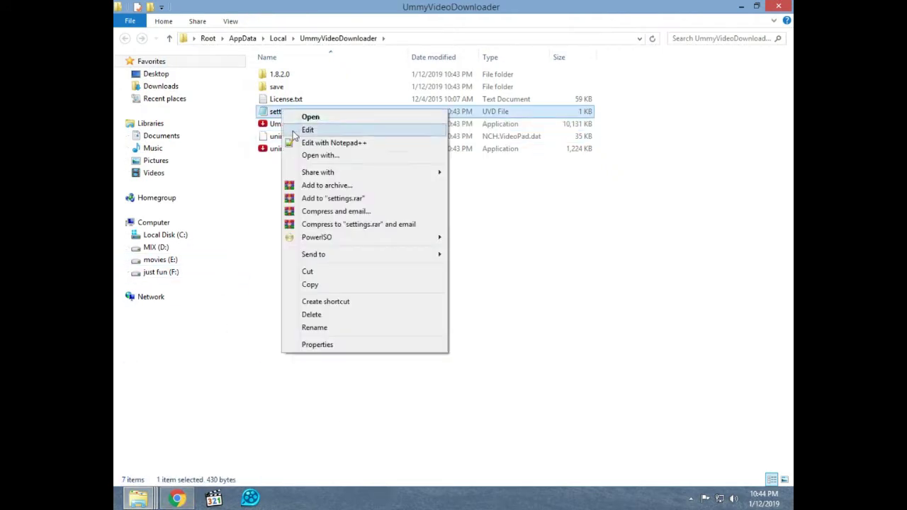
left_click(303, 130)
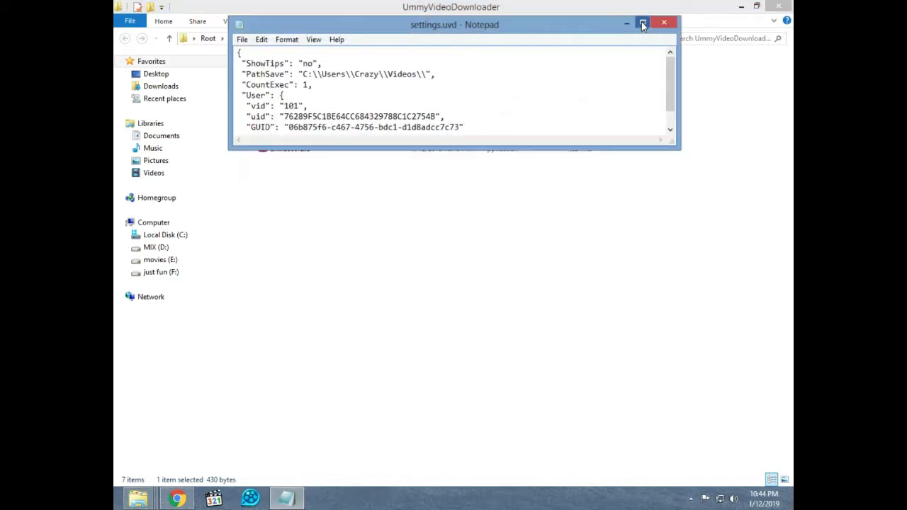
left_click(643, 22)
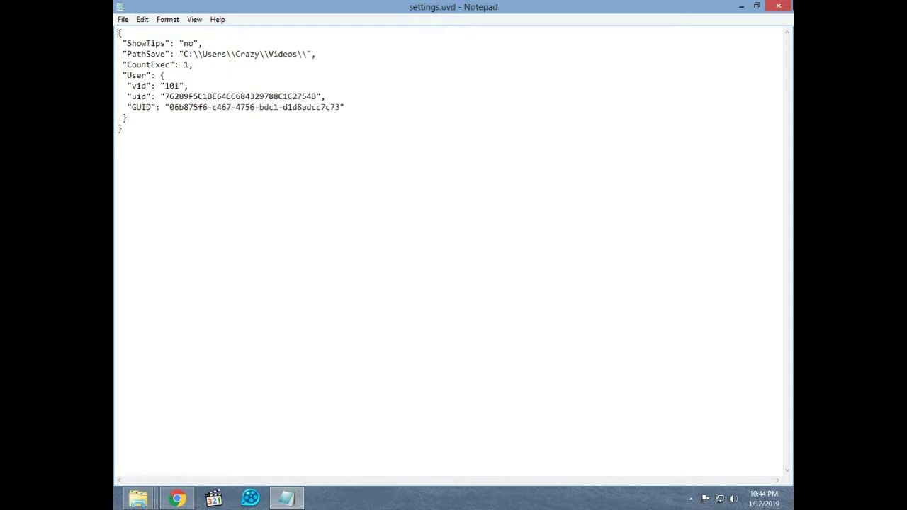
left_click(781, 5)
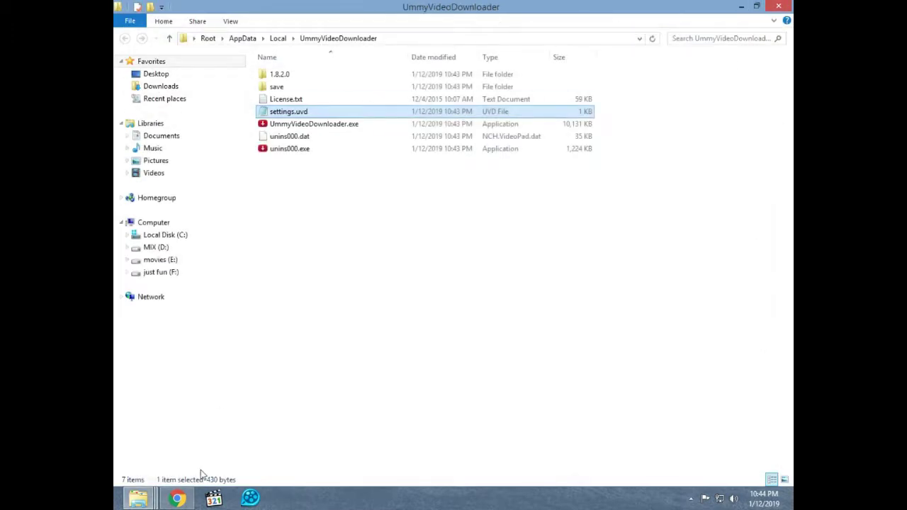
Step: Bring up the Compressed folder window and open the UmmyVideo Downloader(V1.10.3.1) TV StrinG .zip archive in WinRAR
mouse_move(139, 498)
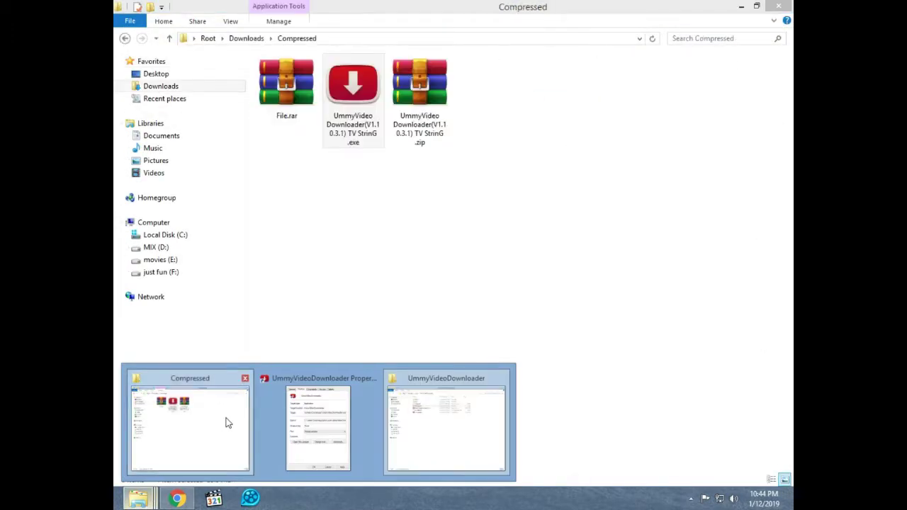
left_click(224, 421)
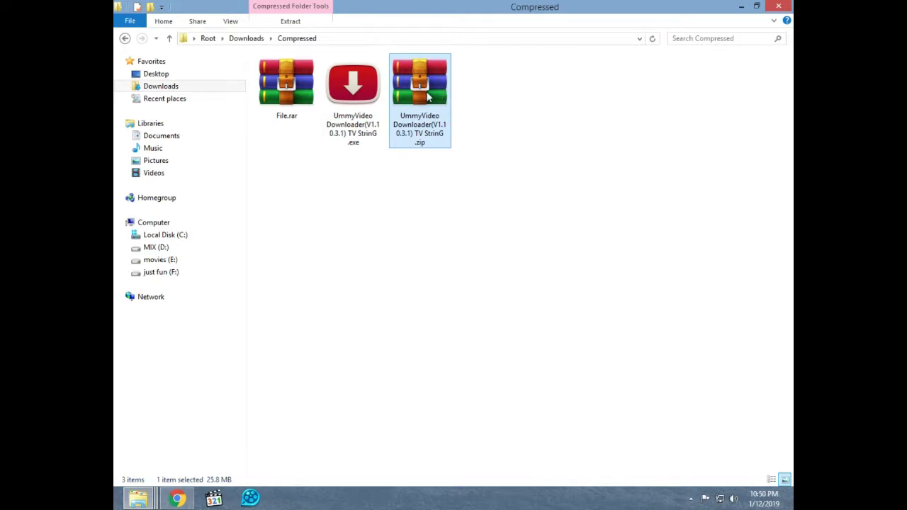
right_click(427, 94)
left_click(448, 99)
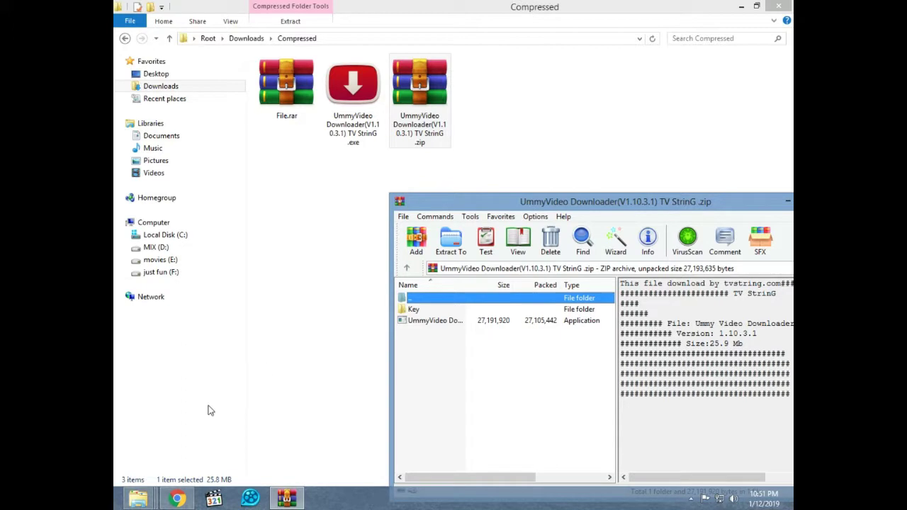
Step: Replace settings.uvd in the UmmyVideoDownloader installation folder with the settings.uvd from the archive's Key folder
mouse_move(142, 499)
left_click(435, 425)
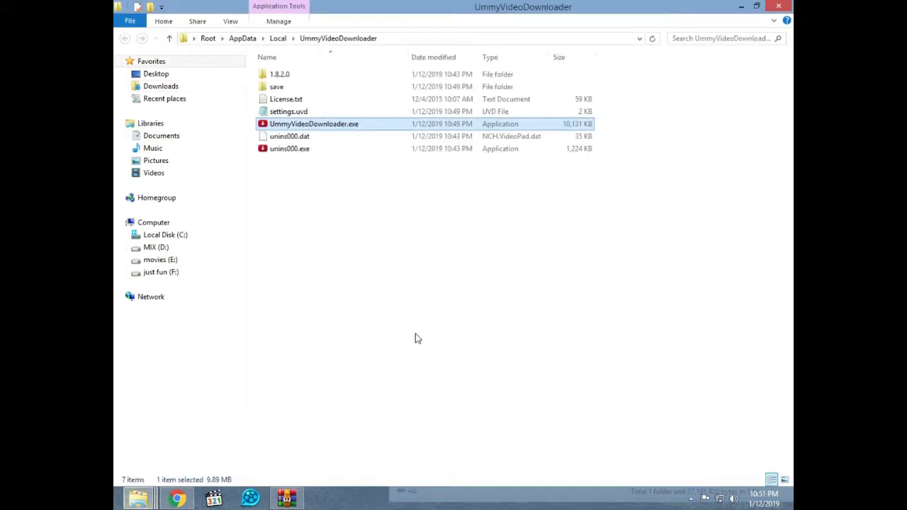
left_click(297, 500)
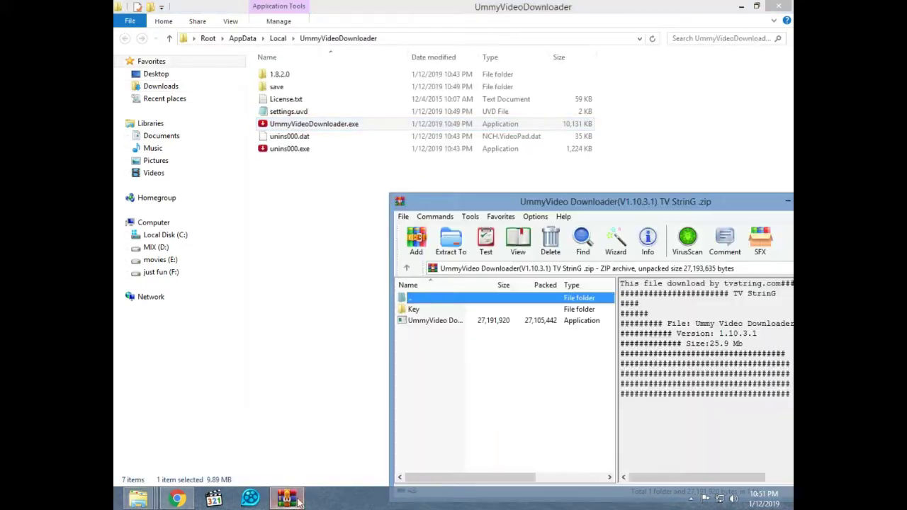
double_click(464, 313)
left_click_drag(445, 322, 309, 192)
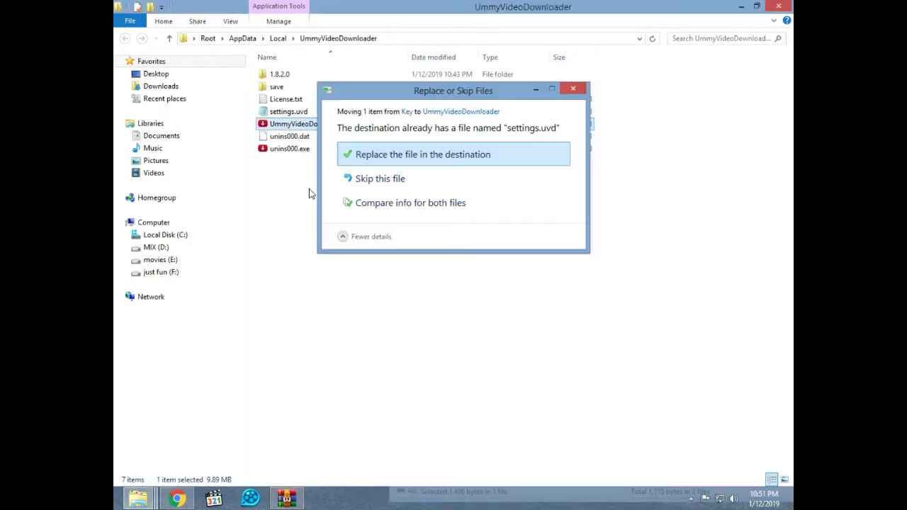
left_click(374, 157)
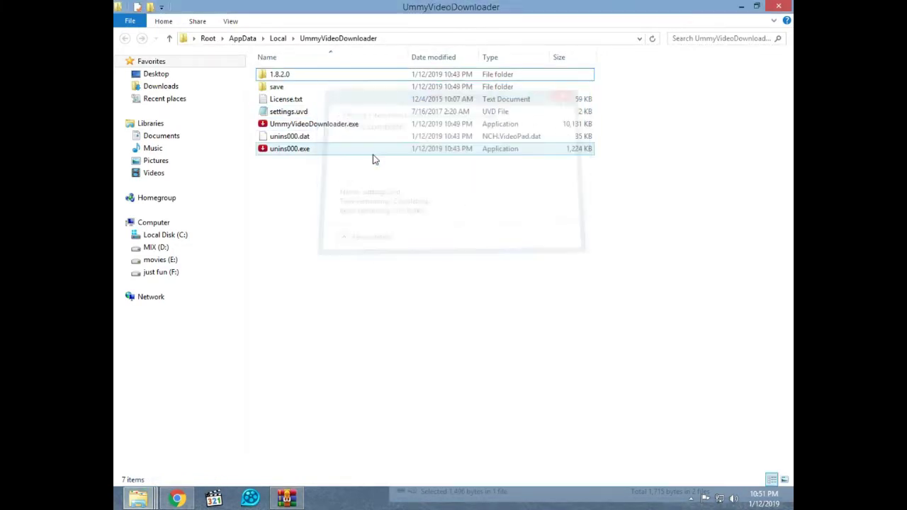
Step: Minimize the folder windows, close the shortcut's properties, and launch UmmyVideoDownloader from the desktop
left_click(741, 6)
left_click(741, 6)
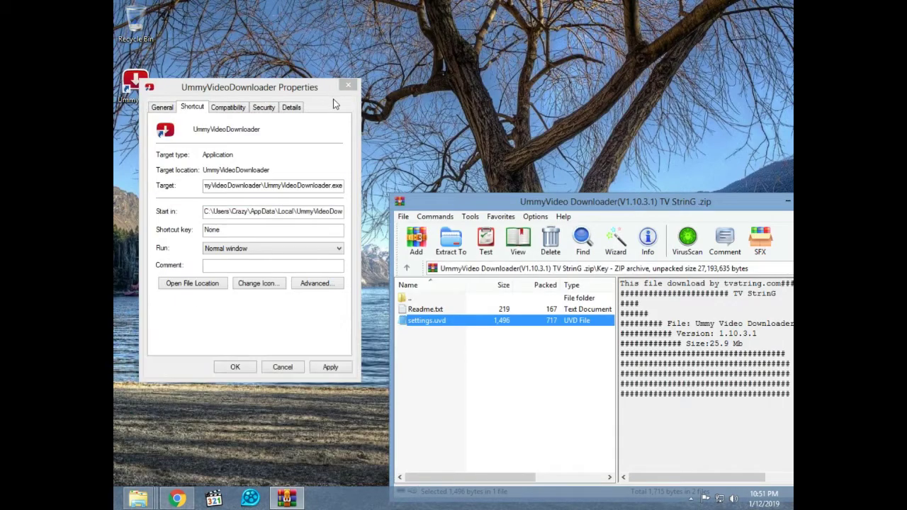
left_click(348, 85)
double_click(134, 80)
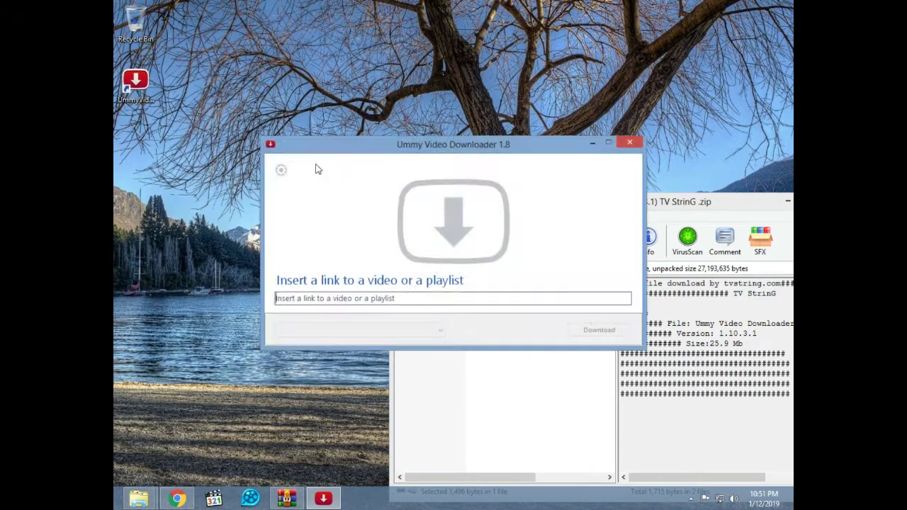
Step: Close the archive window so that only Ummy Video Downloader stays open on the desktop
left_click(277, 175)
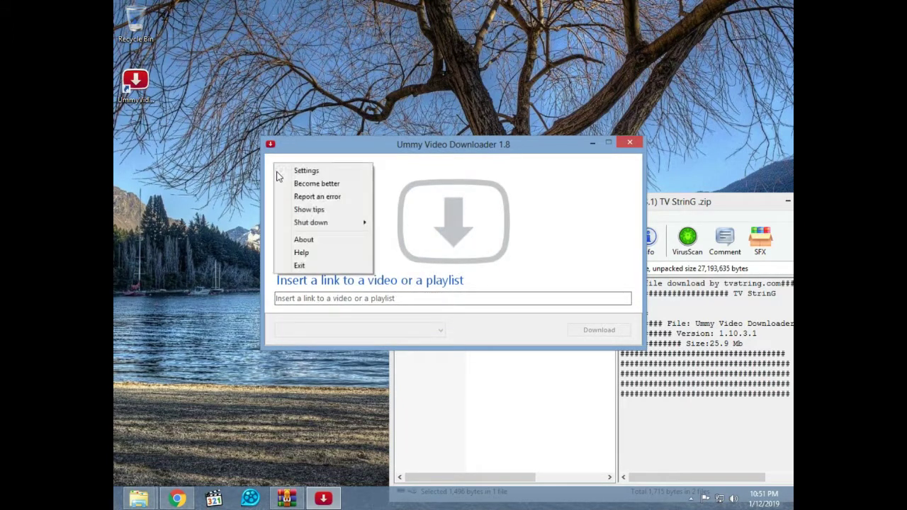
left_click(762, 197)
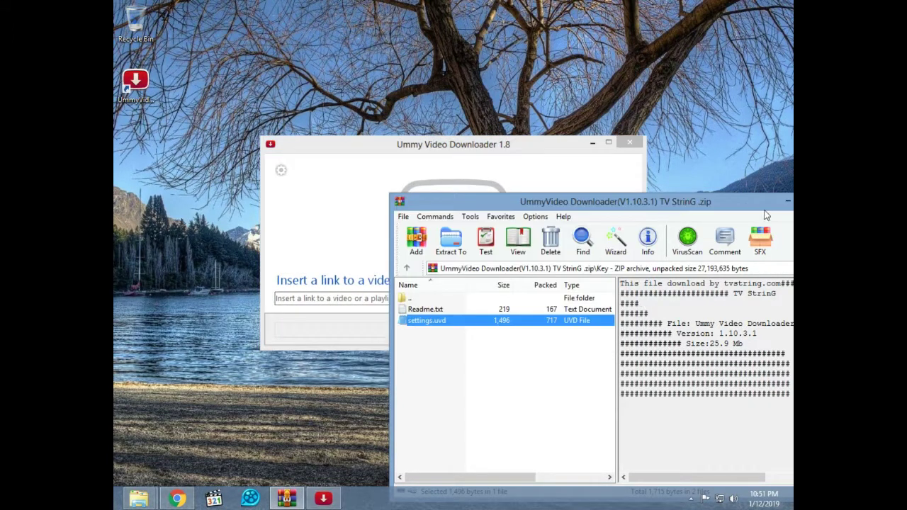
left_click_drag(744, 205, 685, 227)
left_click(765, 223)
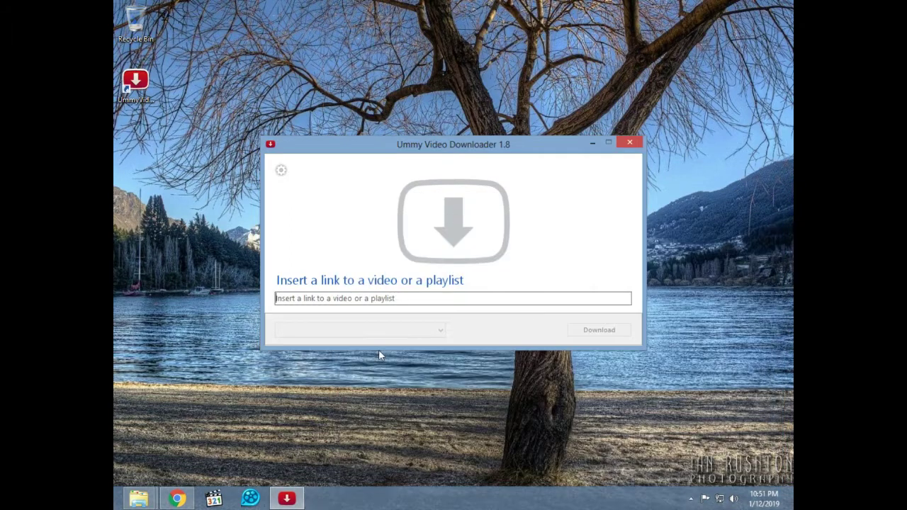
Step: Switch to Chrome and open the bookmarked YouTube site in a new incognito window
left_click(177, 498)
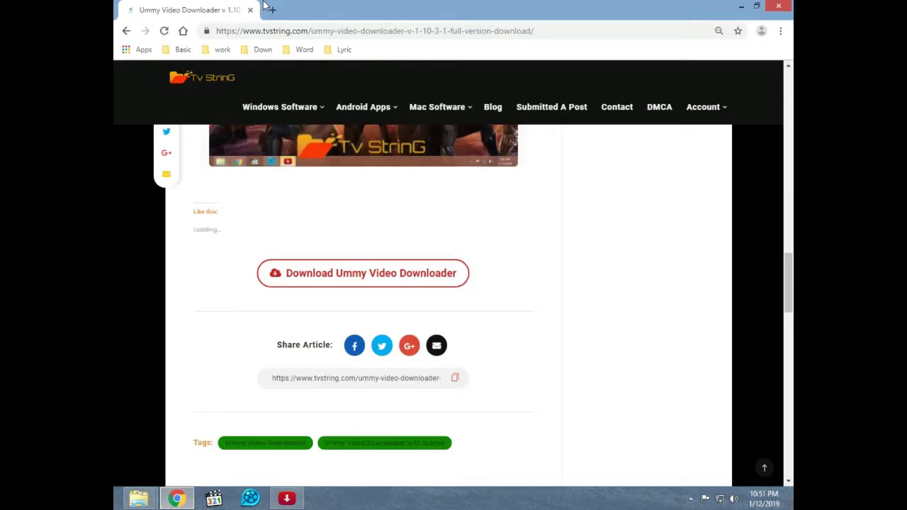
left_click(272, 10)
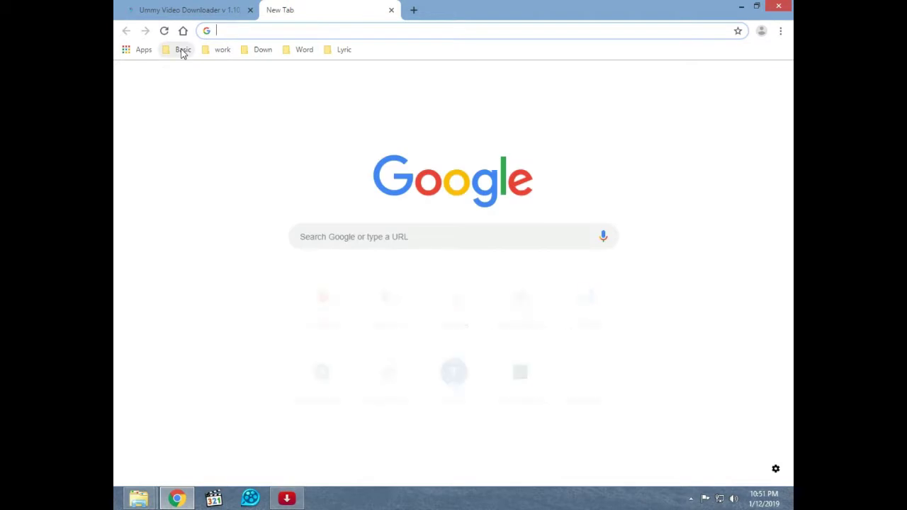
left_click(182, 51)
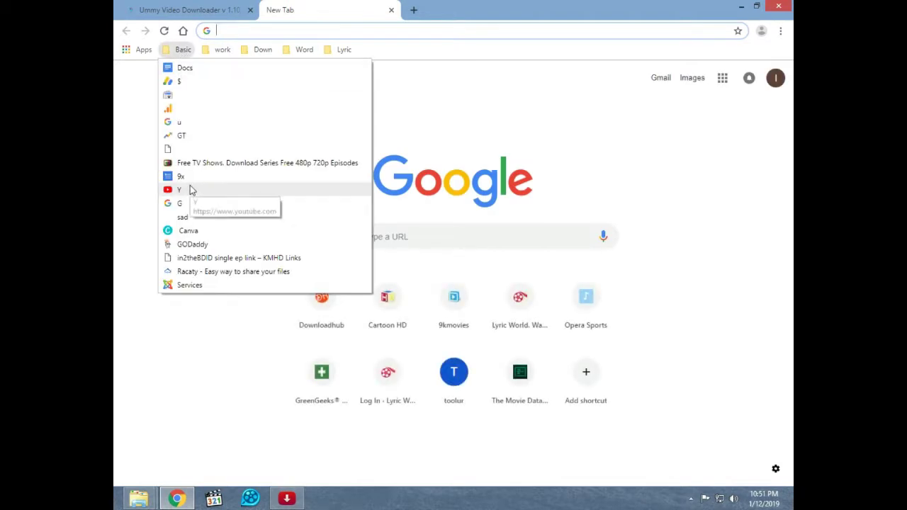
left_click(780, 30)
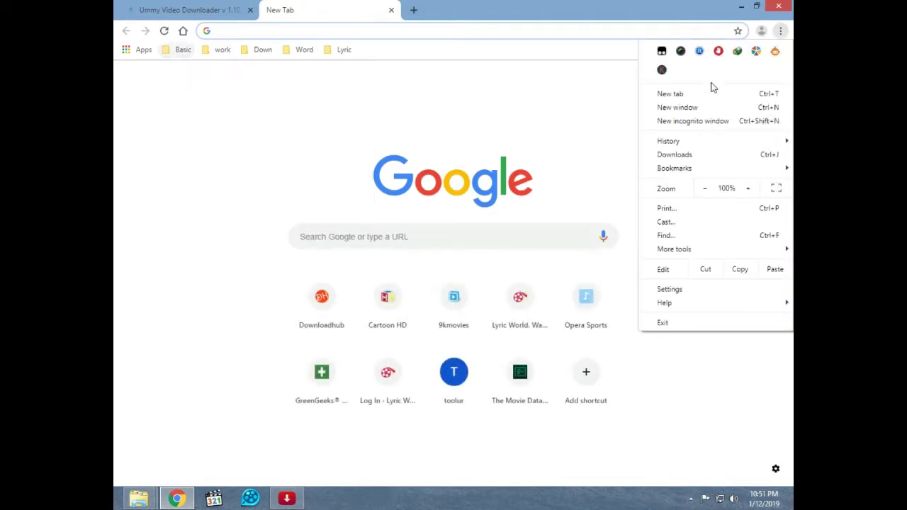
left_click(690, 121)
left_click(141, 51)
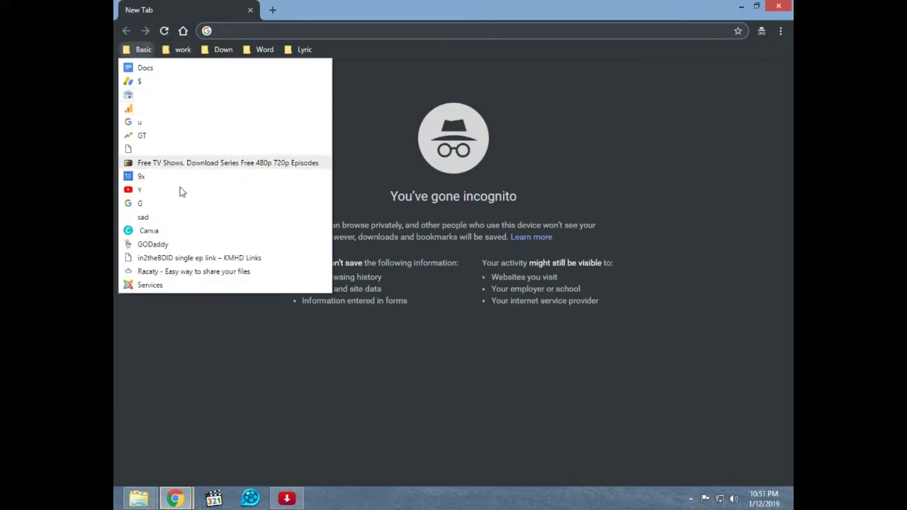
left_click(193, 188)
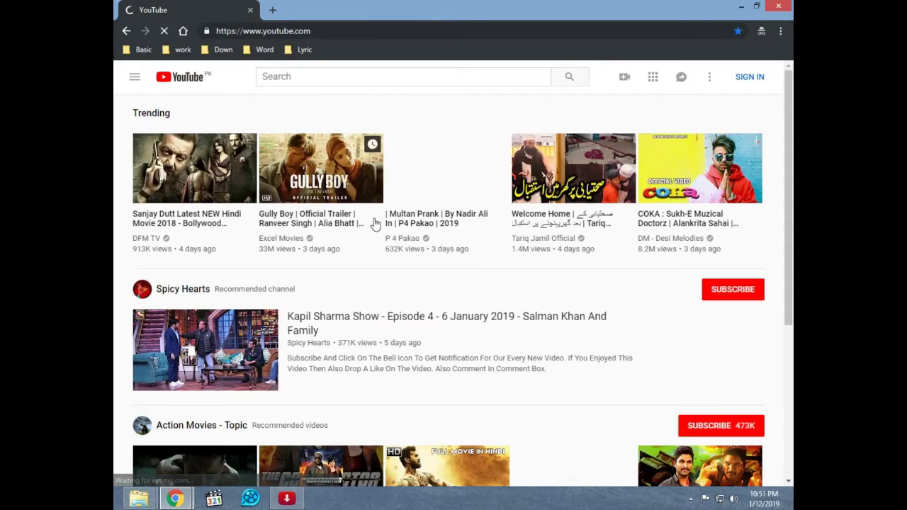
Step: Copy the link of the Gully Boy official trailer, load it in Ummy Video Downloader, and minimize the browser
mouse_move(330, 225)
left_click(330, 225)
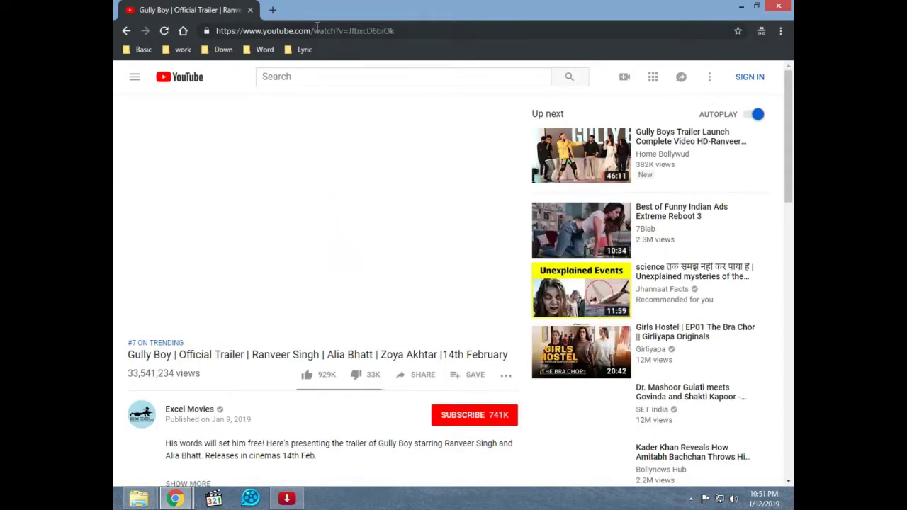
left_click(315, 27)
right_click(316, 27)
left_click(337, 67)
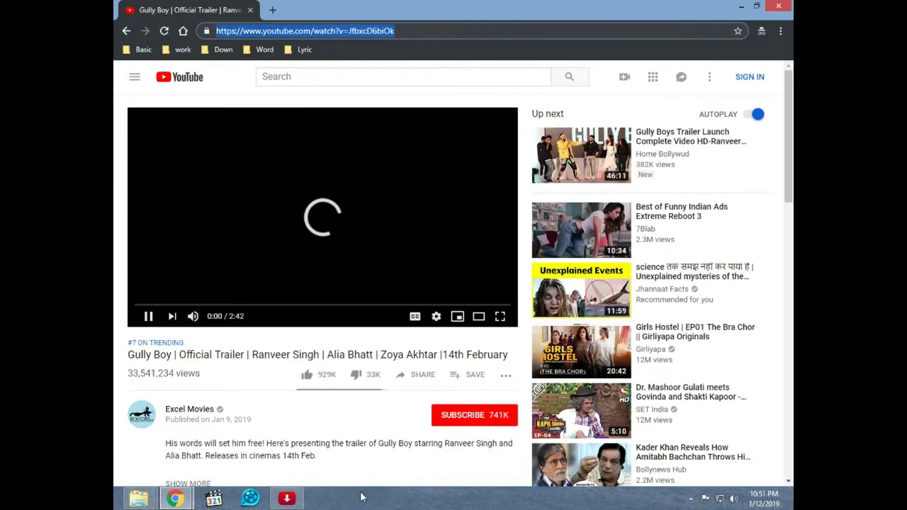
left_click(286, 498)
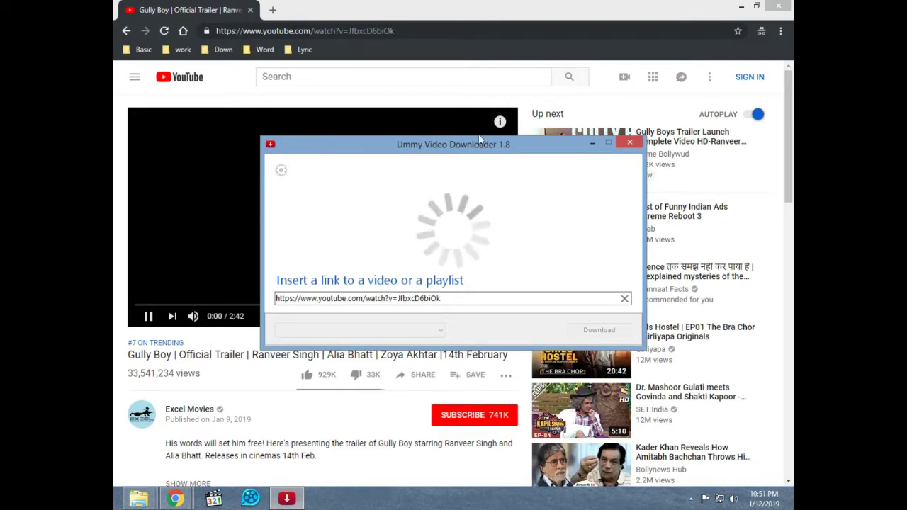
left_click(740, 6)
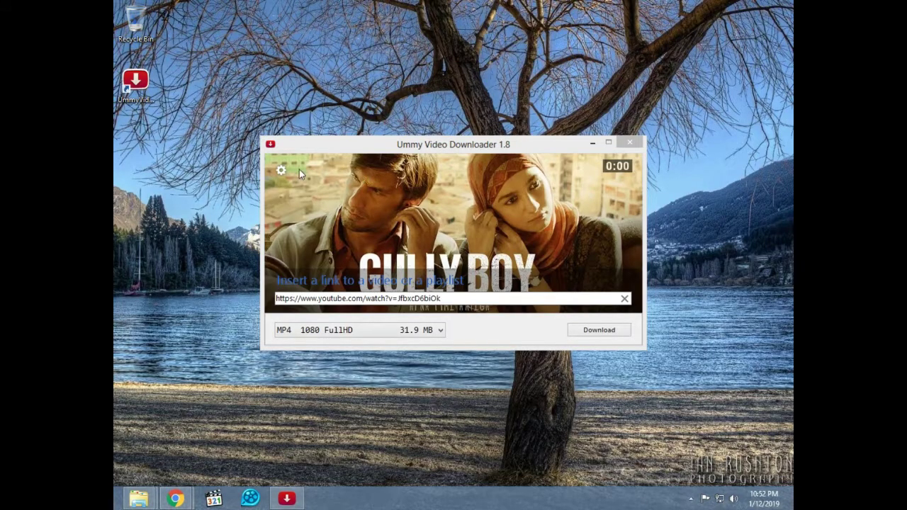
Step: Check the version and user details in the About information and open the program's settings
left_click(285, 171)
left_click(285, 170)
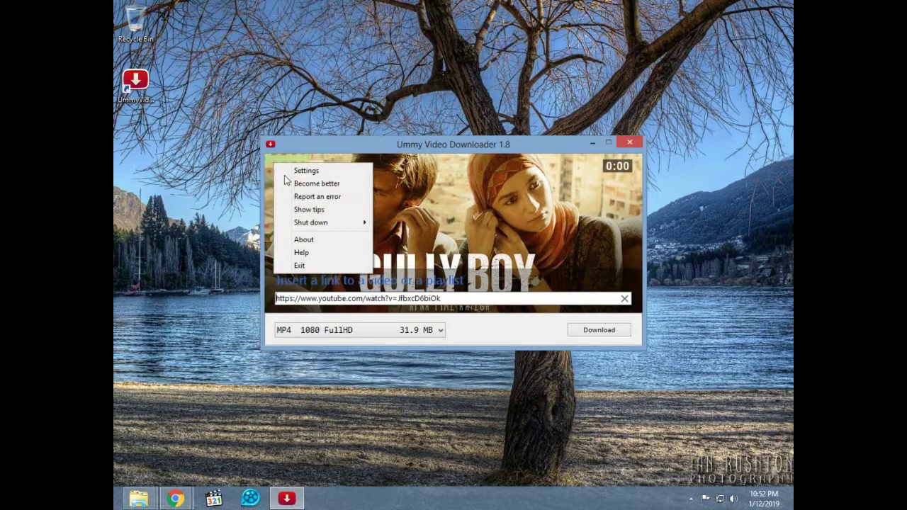
left_click(313, 240)
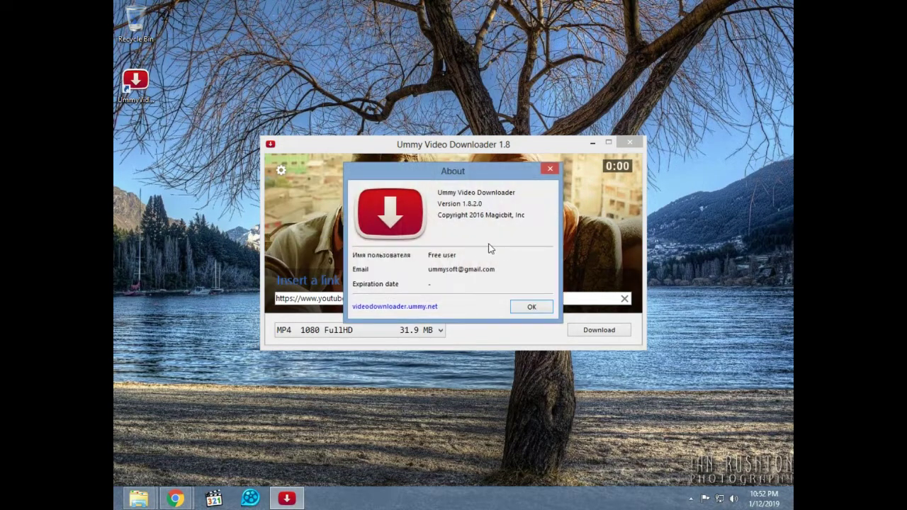
left_click(549, 170)
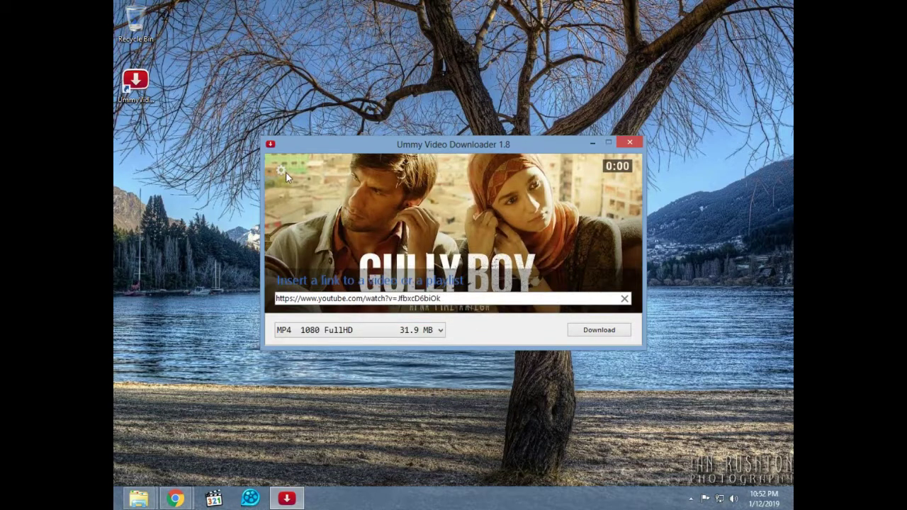
left_click(282, 172)
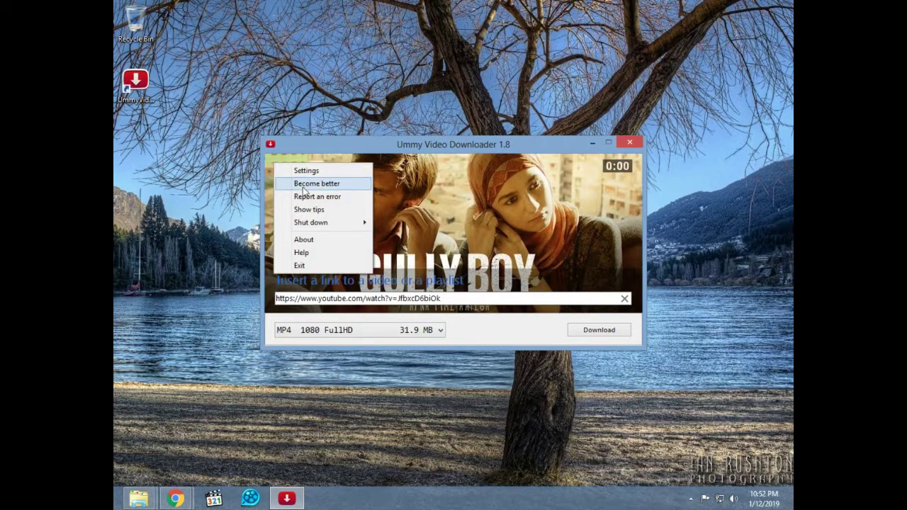
left_click(305, 171)
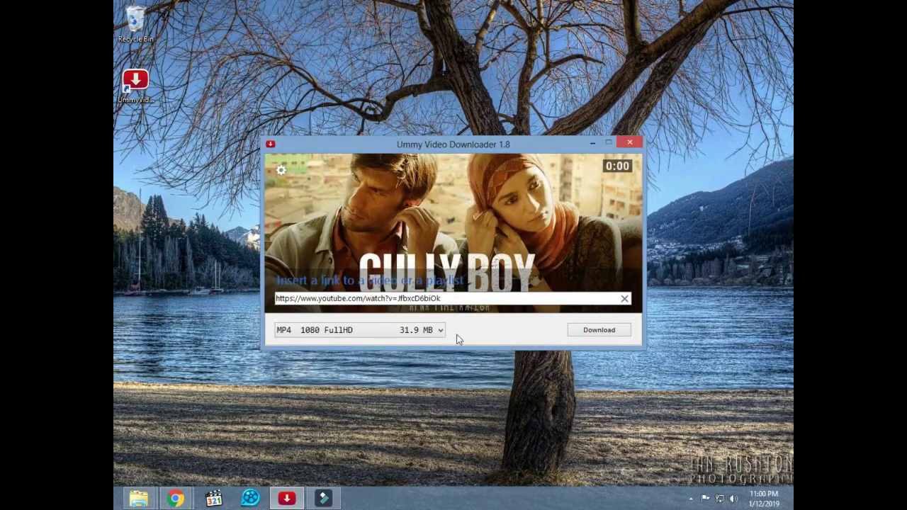
Step: Download the Gully Boy trailer in MP4 1080 FullHD quality
left_click(425, 331)
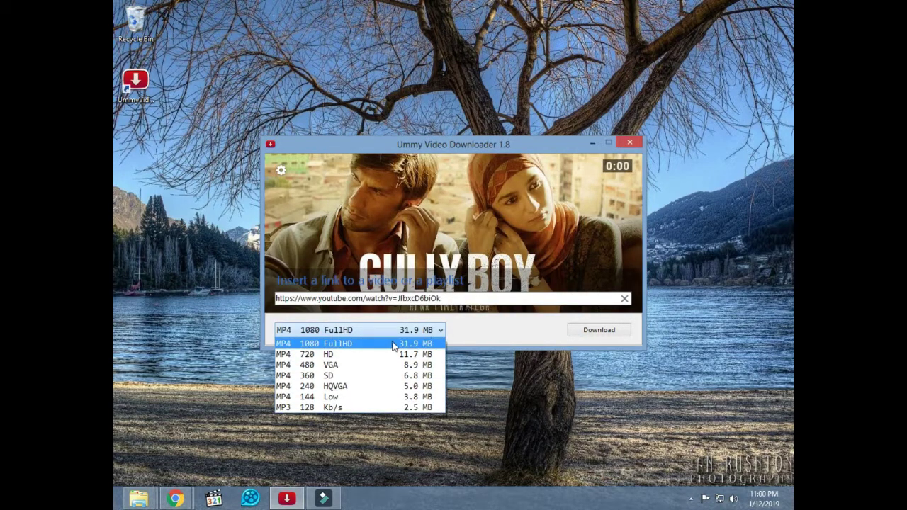
left_click(595, 333)
left_click(597, 332)
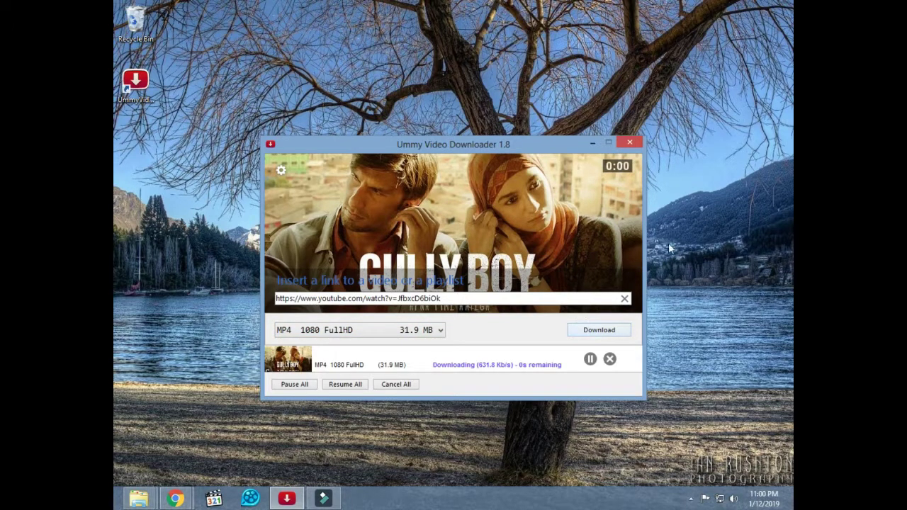
Step: Create a new text document on the desktop, move the downloader window aside, and open the document in Notepad
right_click(675, 223)
mouse_move(709, 320)
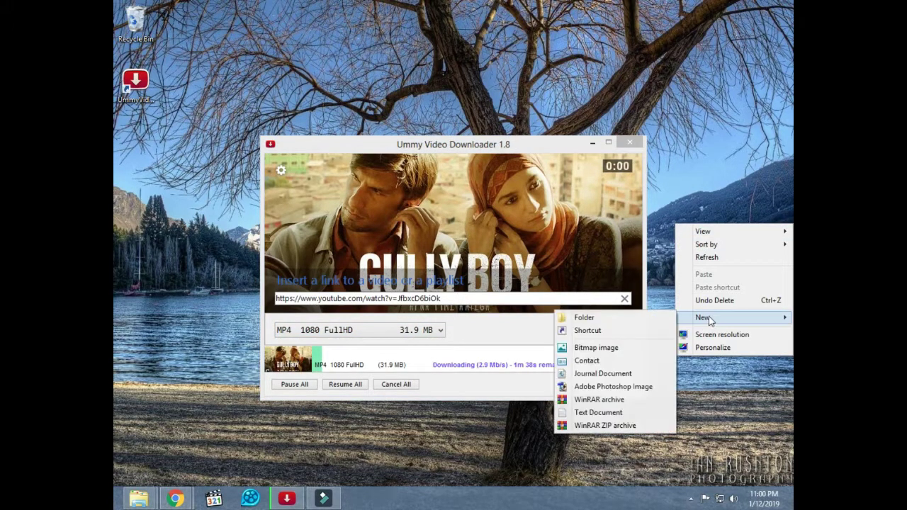
left_click(634, 417)
left_click_drag(511, 147, 394, 110)
double_click(672, 267)
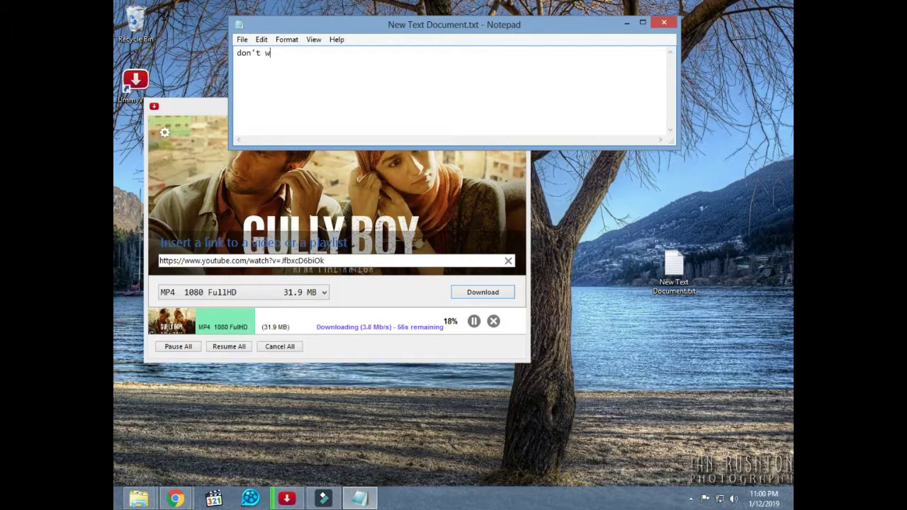
Step: Write the note "don't worry about update your software will auto update after PC restart." with "Thanks..." on the second line
type("don't worry")
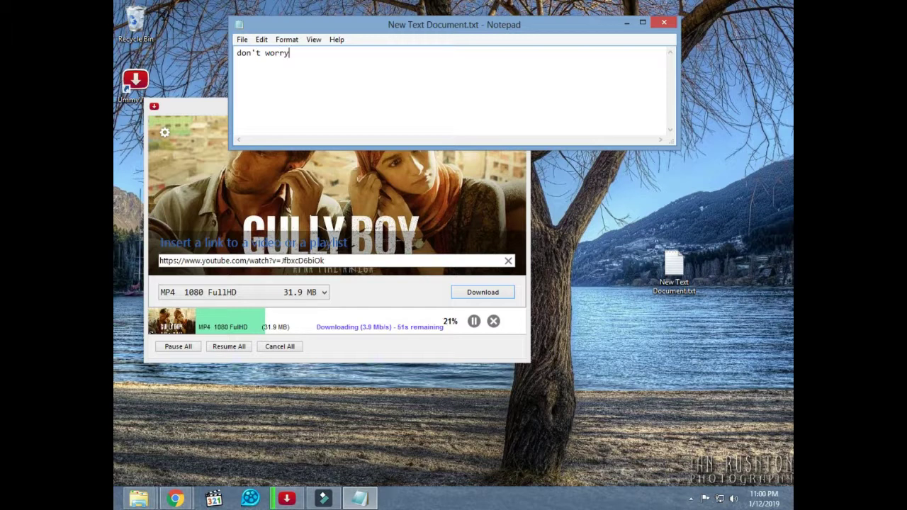
type(" about update")
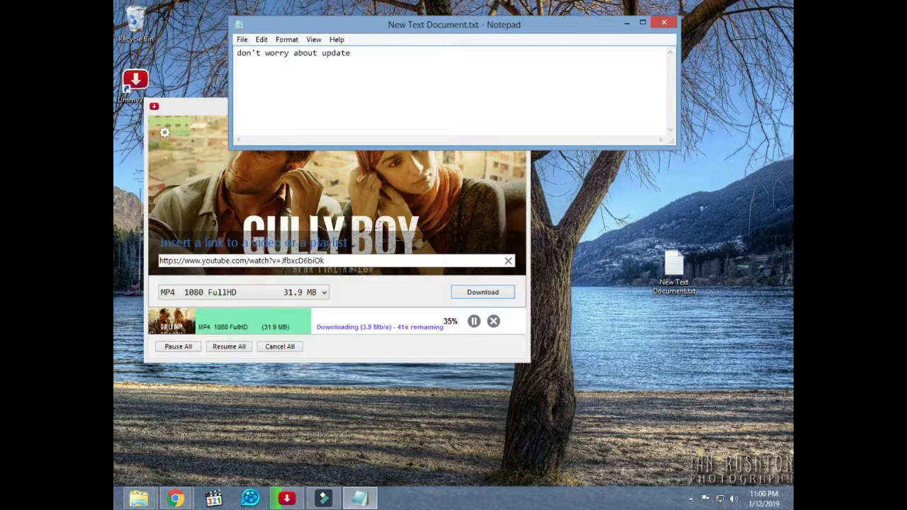
type("your sof")
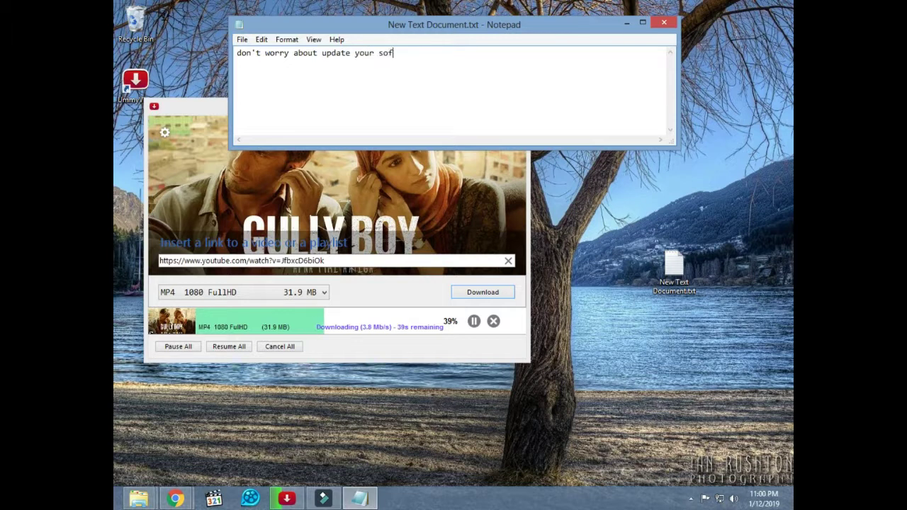
type("tware will a")
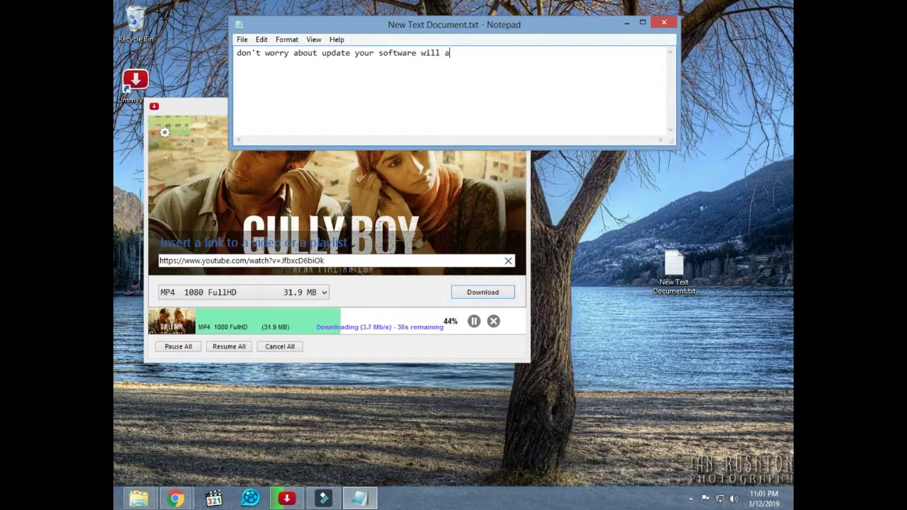
type("uto ")
type("upda")
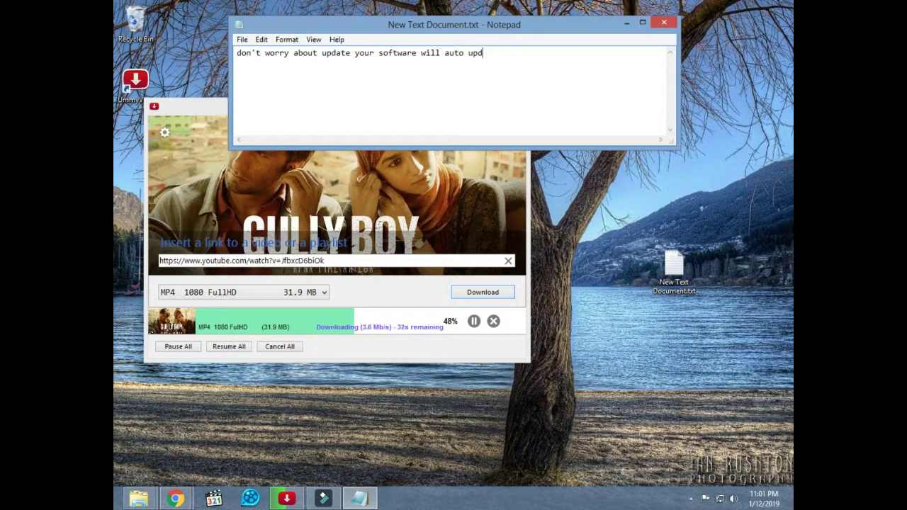
type("te ")
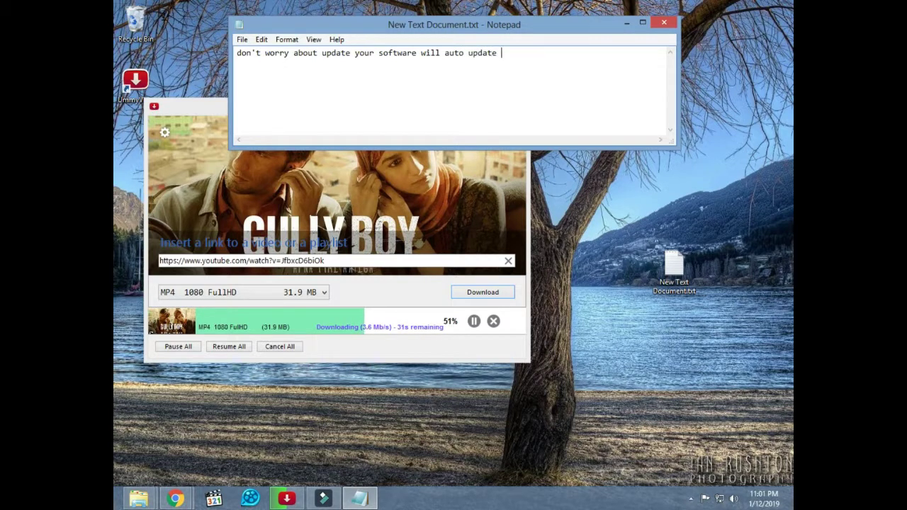
type("after ")
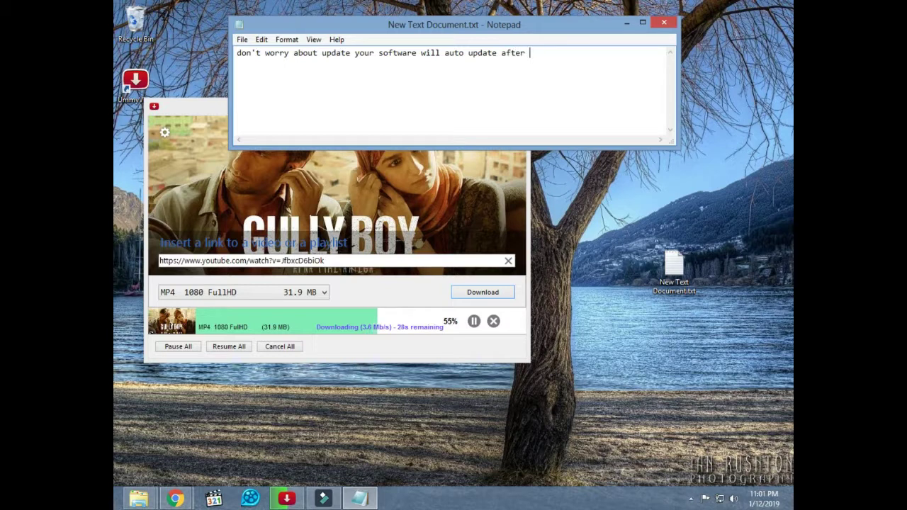
type("PC res")
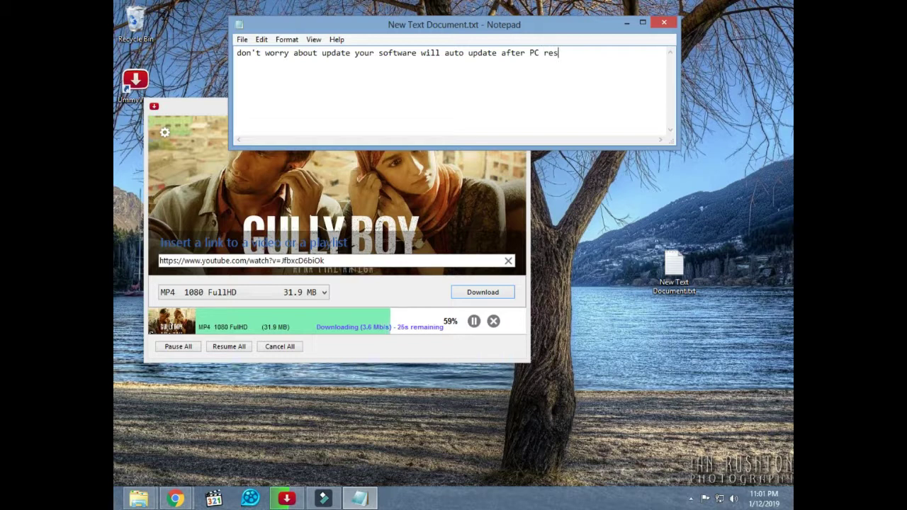
type("tart ")
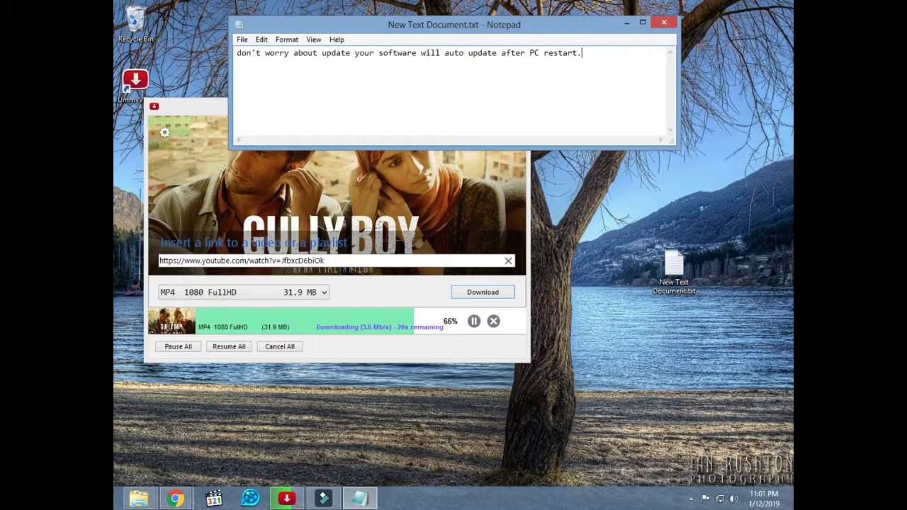
type("Thanks")
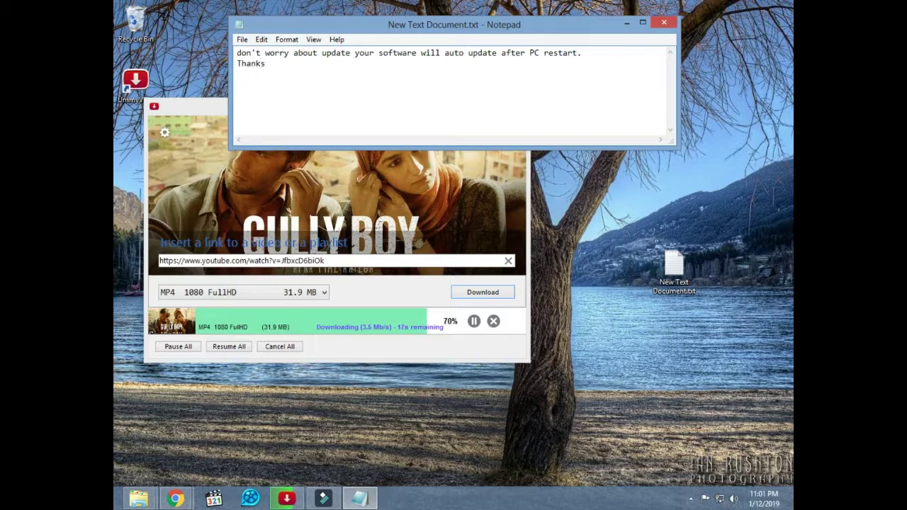
type("...")
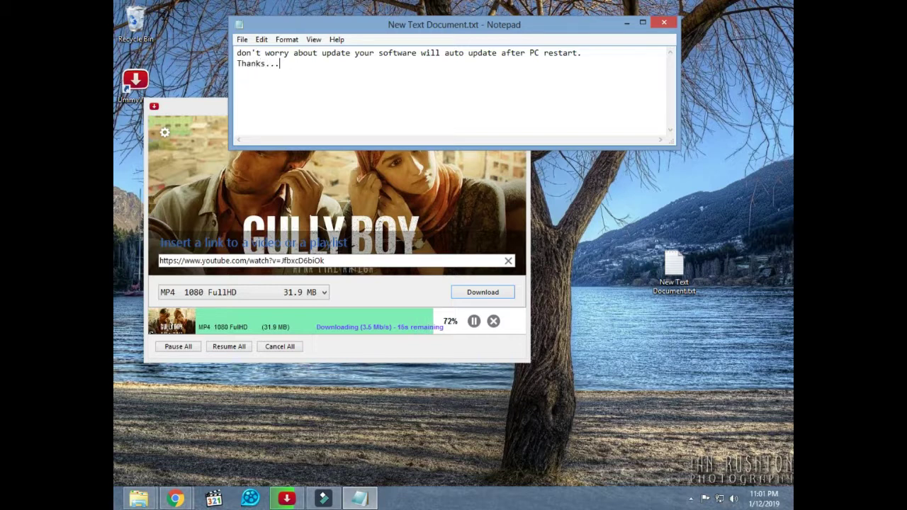